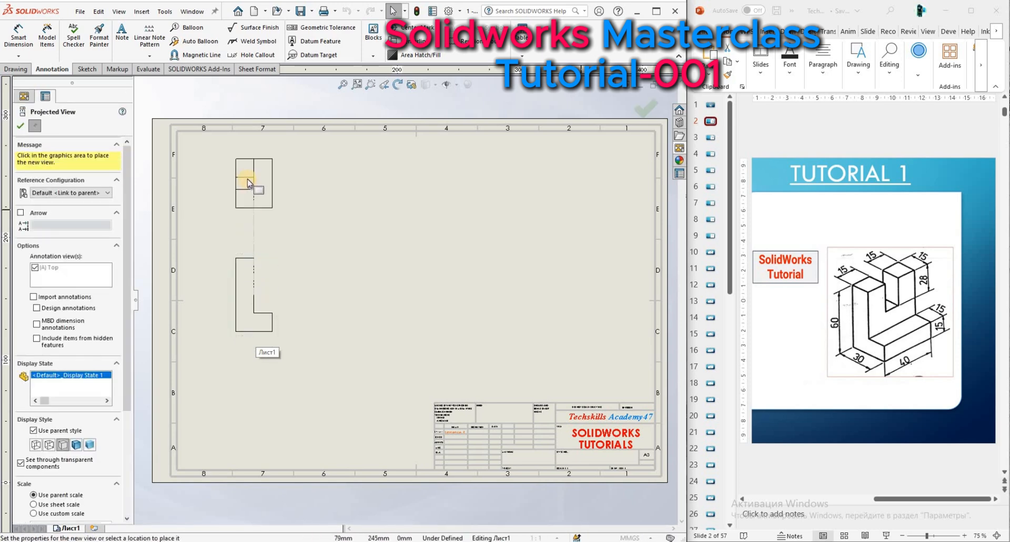
Place projected top, right and isometric views from the front view, and move the isometric view to the sheet's right side.
click(247, 180)
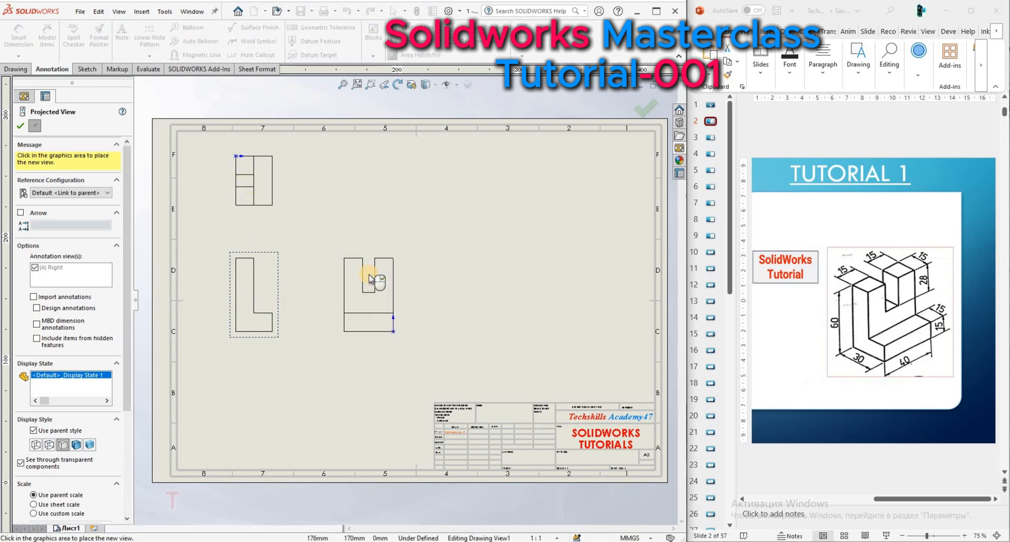
click(380, 185)
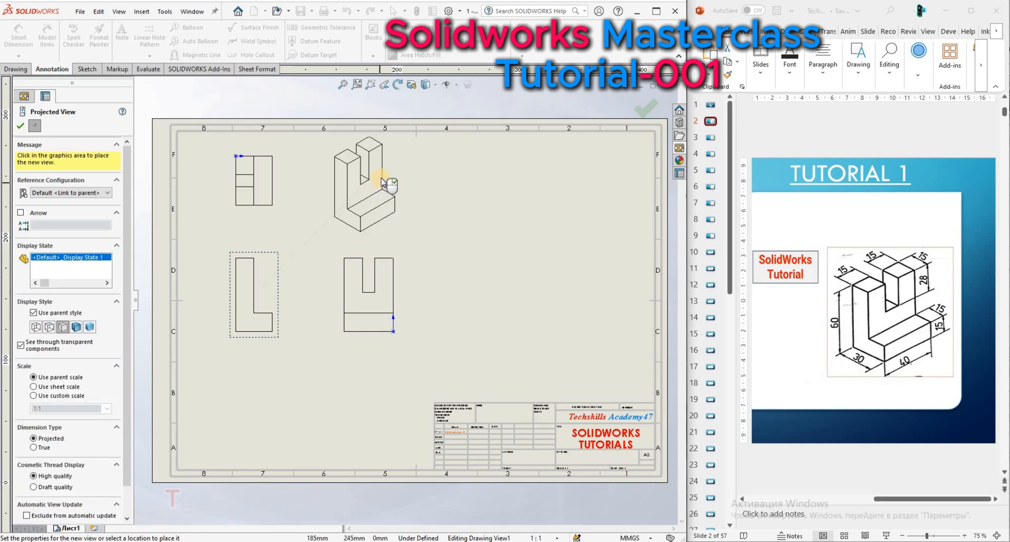
click(344, 173)
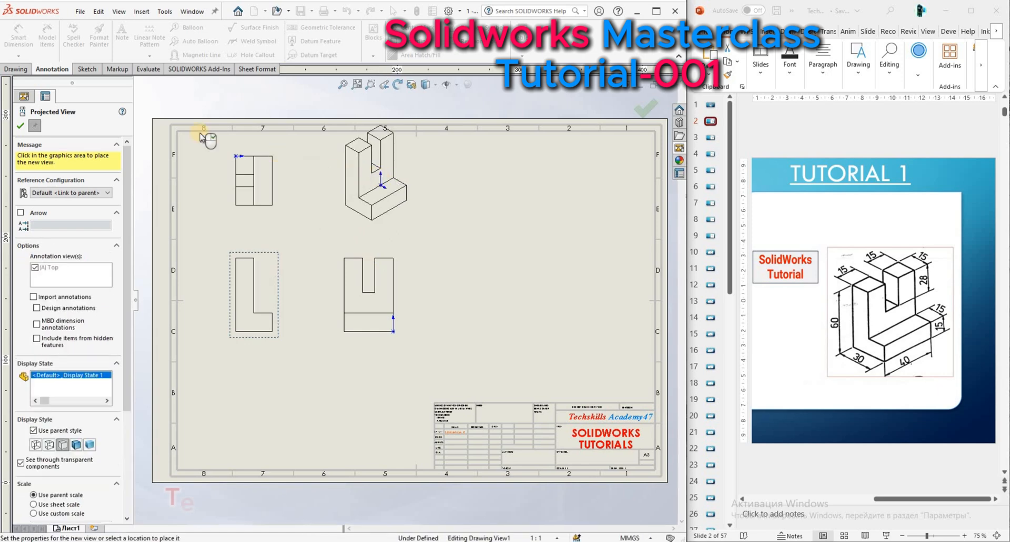
click(22, 125)
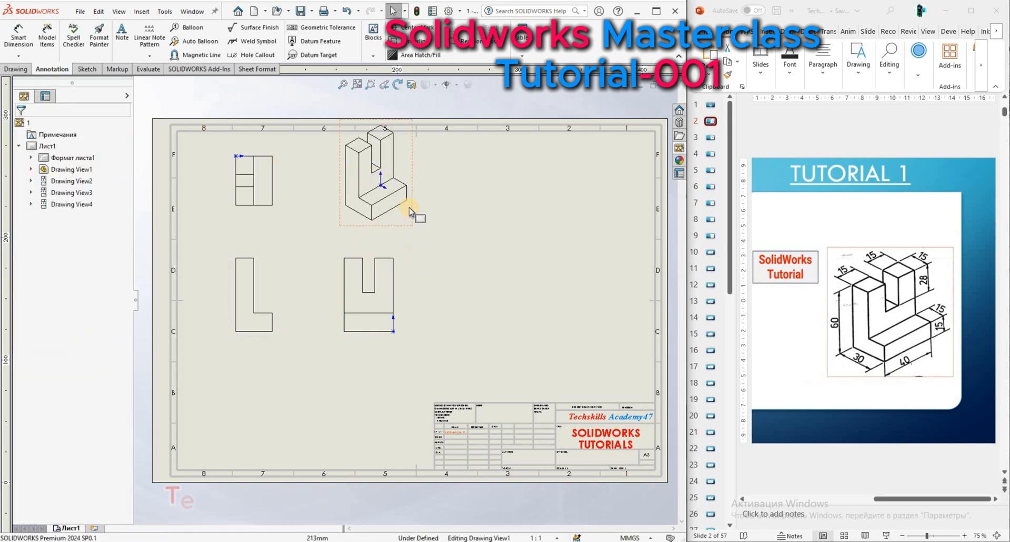
mouse_move(406, 226)
mouse_down()
mouse_move(468, 286)
mouse_move(578, 330)
mouse_move(598, 355)
mouse_move(599, 344)
mouse_up()
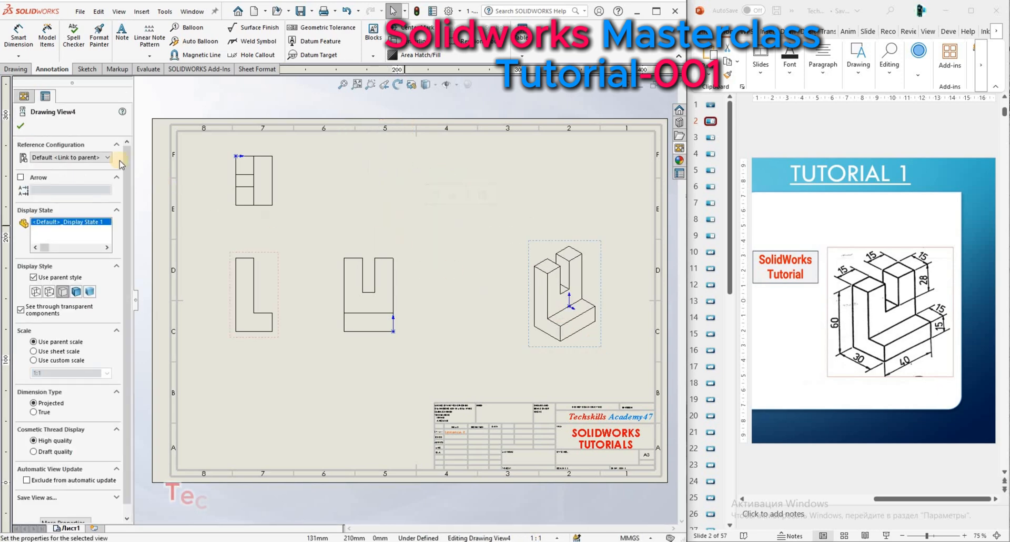
Use Smart Dimension to dimension the overall height and the base width of the L-shaped front view.
scroll(342, 254, down, 1)
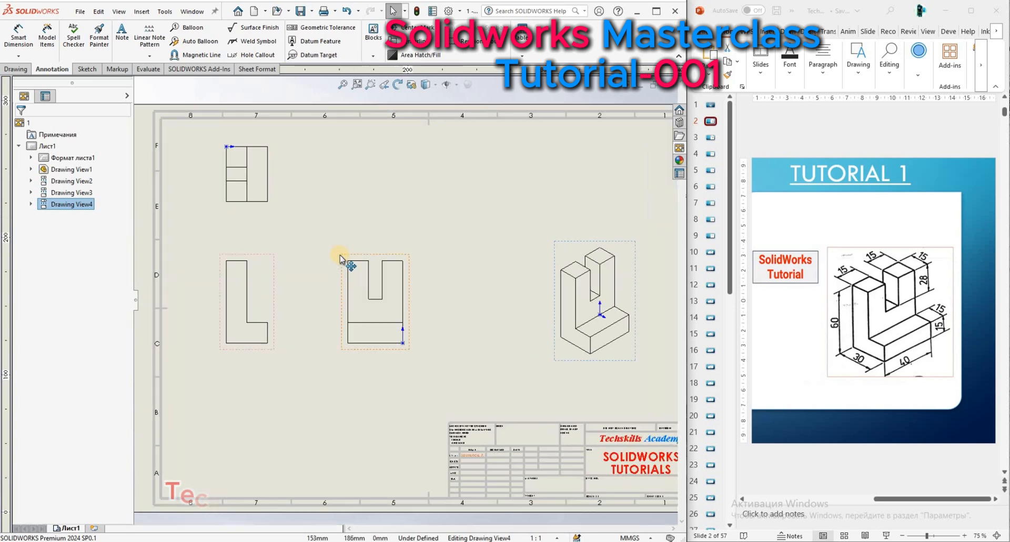
scroll(337, 251, down, 1)
scroll(327, 224, up, 2)
scroll(327, 228, up, 1)
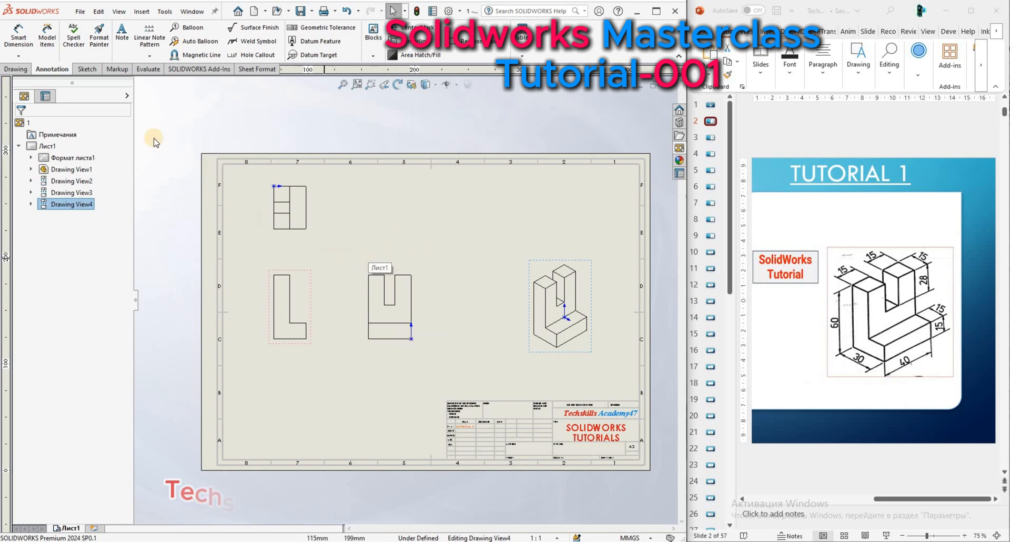
click(18, 34)
scroll(293, 323, down, 1)
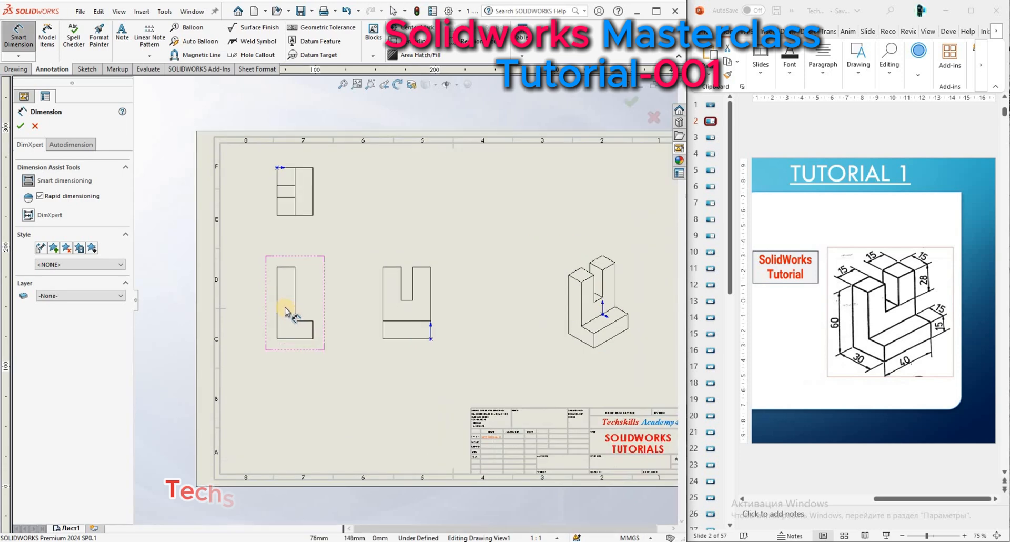
click(278, 305)
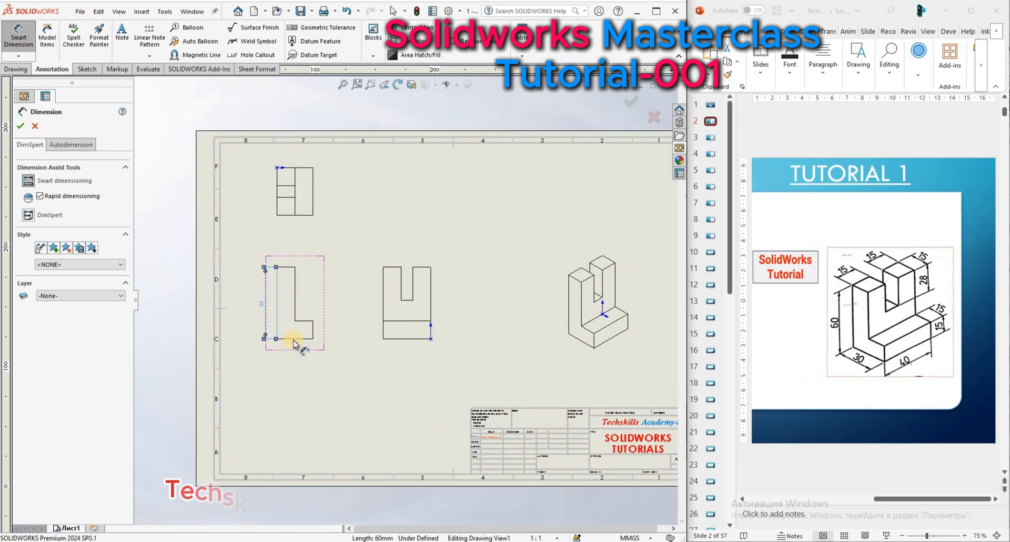
click(295, 345)
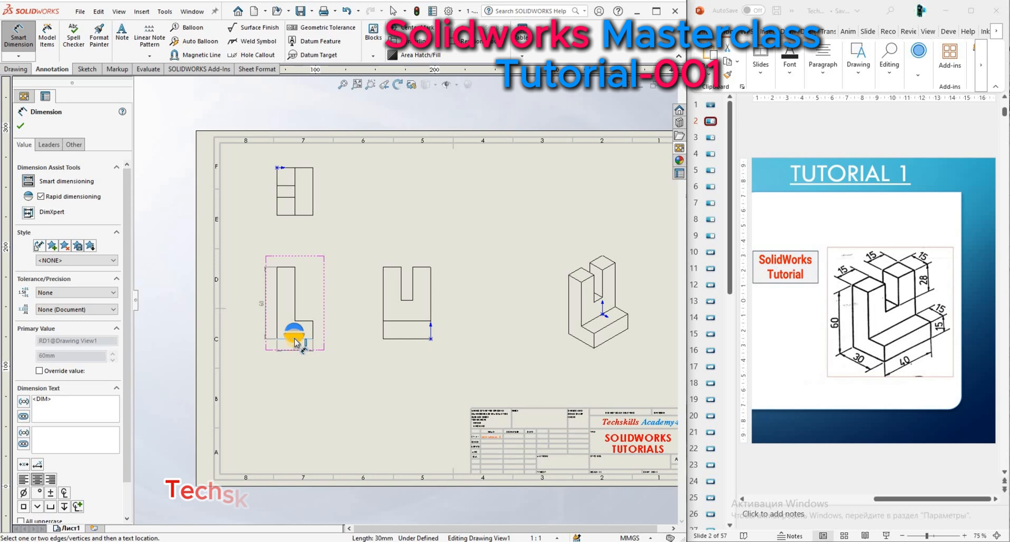
click(295, 341)
click(295, 339)
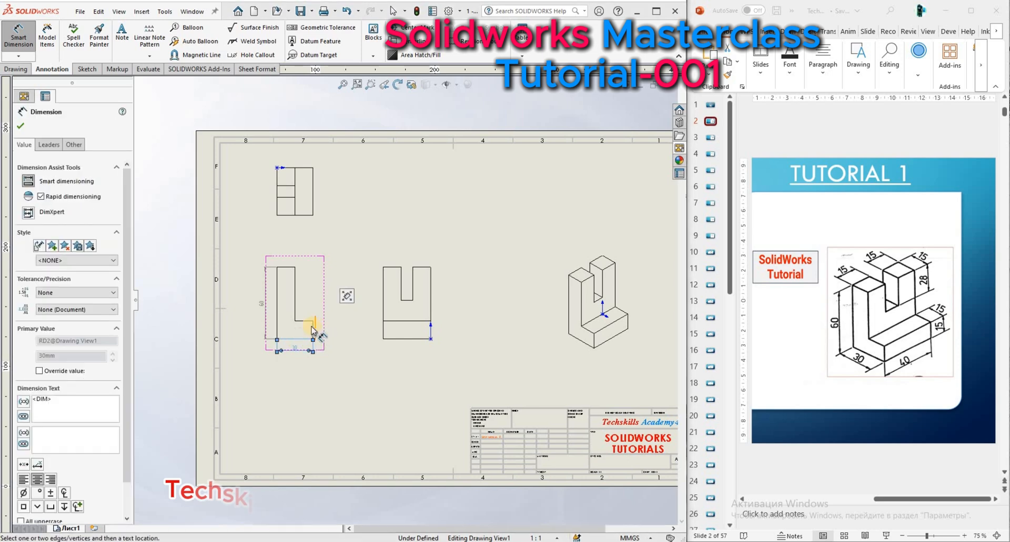
Dimension the foot's thickness and the upright's top width in the L-shaped front view.
scroll(314, 330, down, 2)
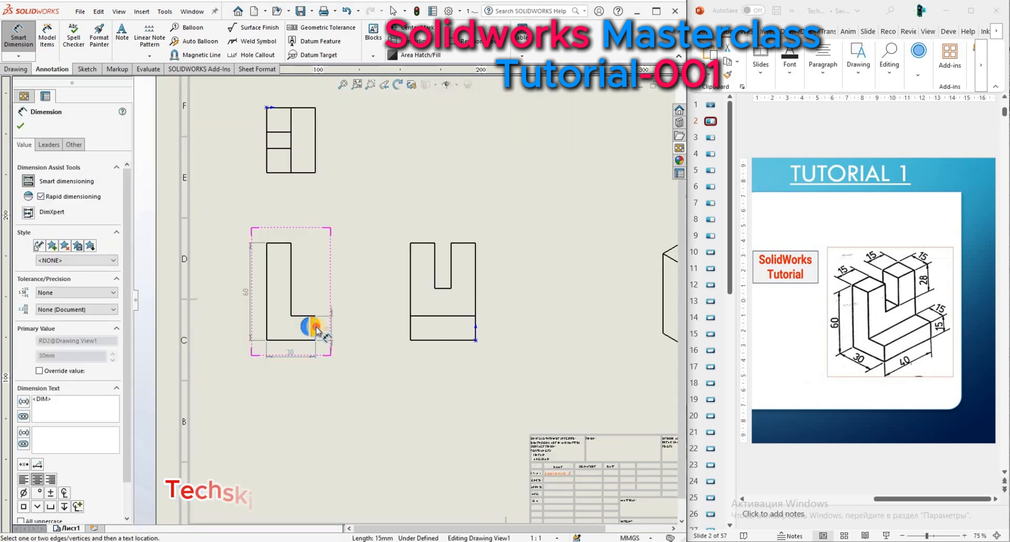
click(316, 327)
click(273, 242)
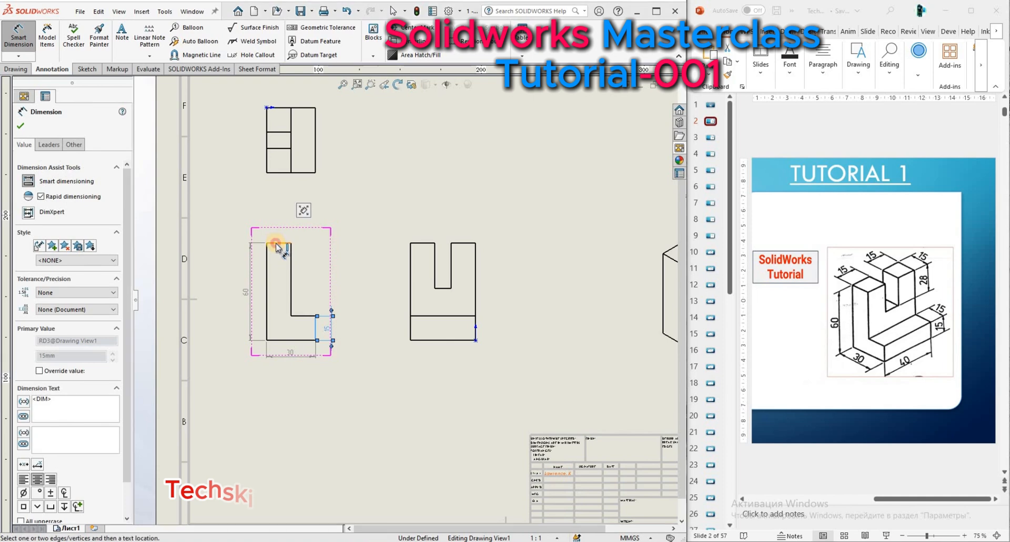
click(278, 247)
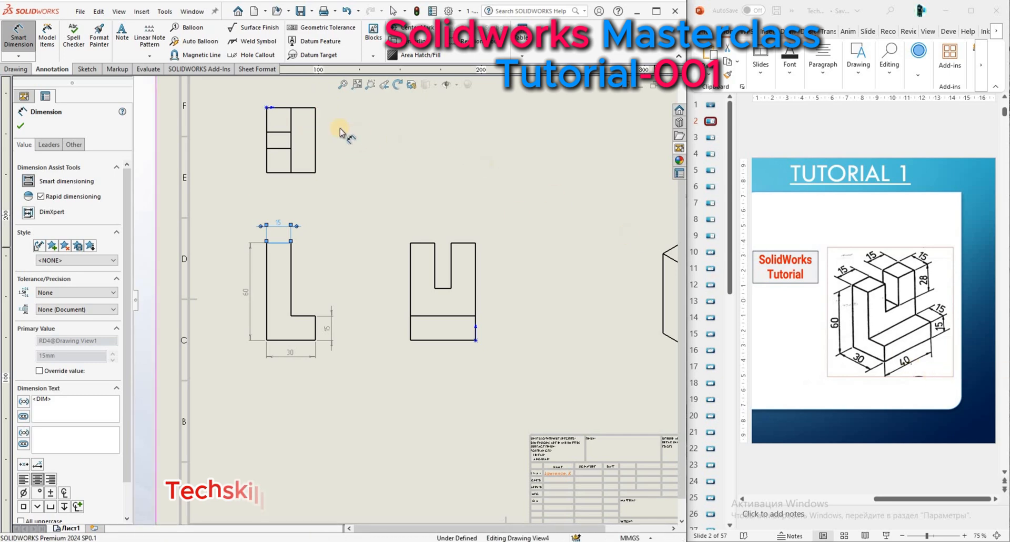
Dimension the overall vertical and horizontal extents of the top view along its outer edges.
click(316, 138)
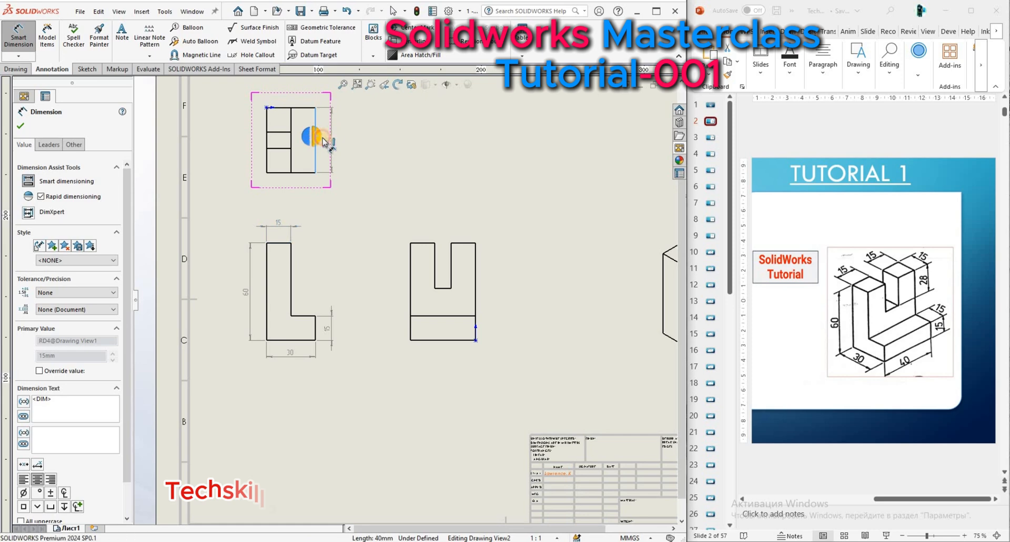
click(328, 140)
click(303, 108)
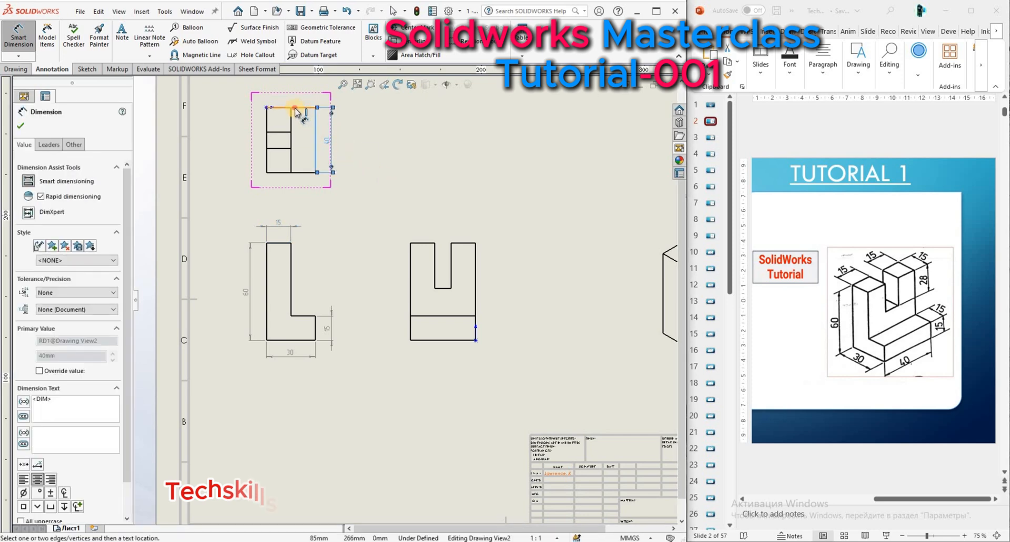
click(296, 109)
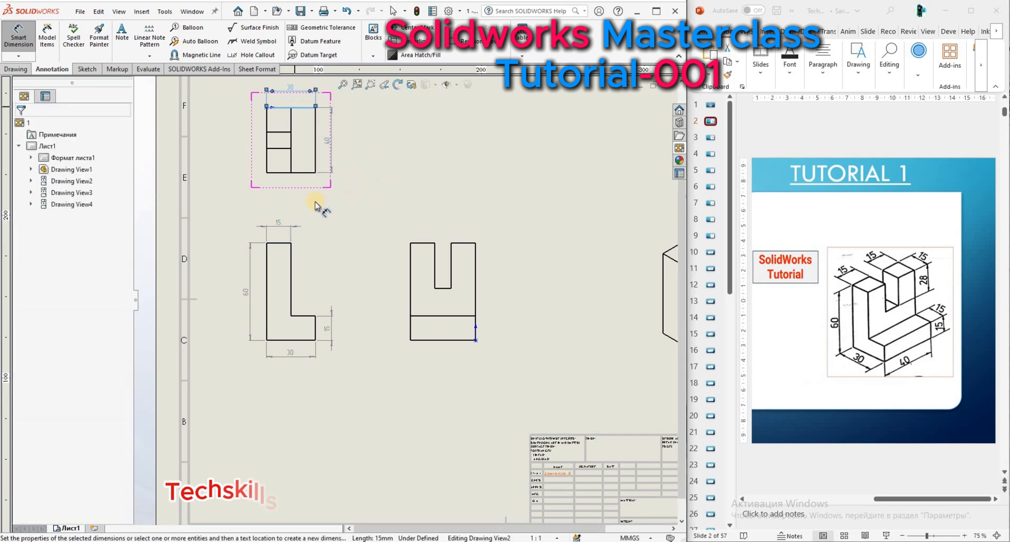
Dimension the widths of the two prongs above their top edges in the right view.
scroll(351, 219, up, 1)
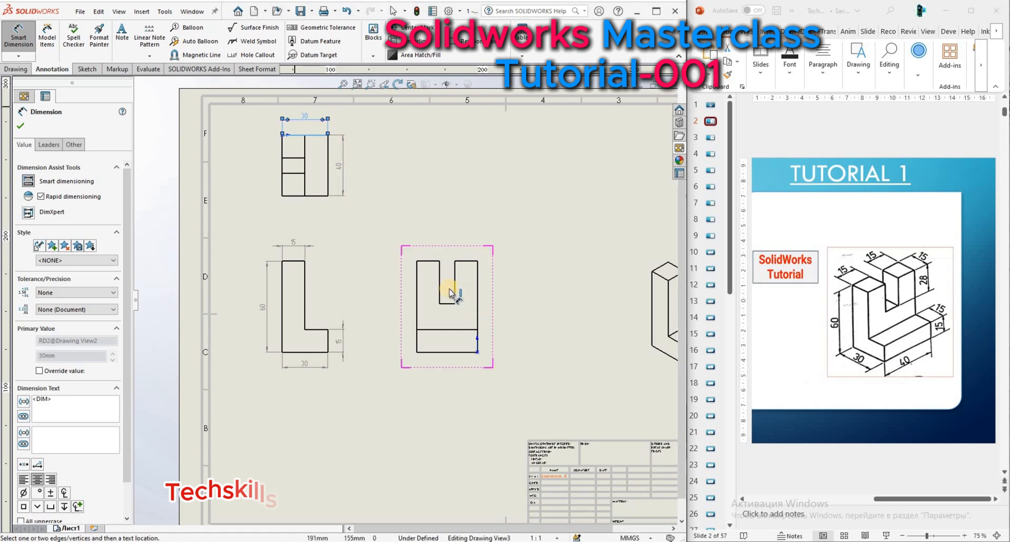
click(469, 261)
click(470, 263)
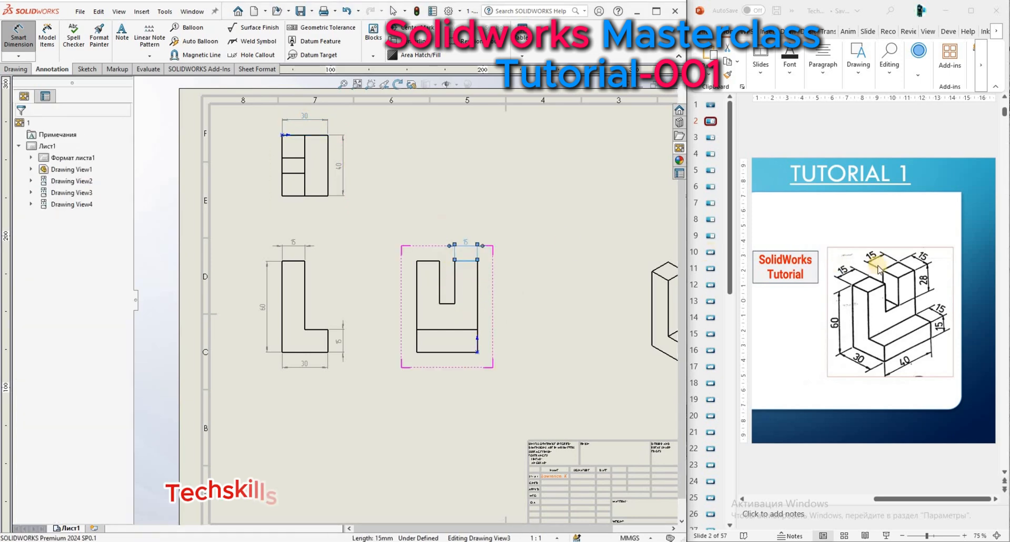
click(432, 261)
click(427, 248)
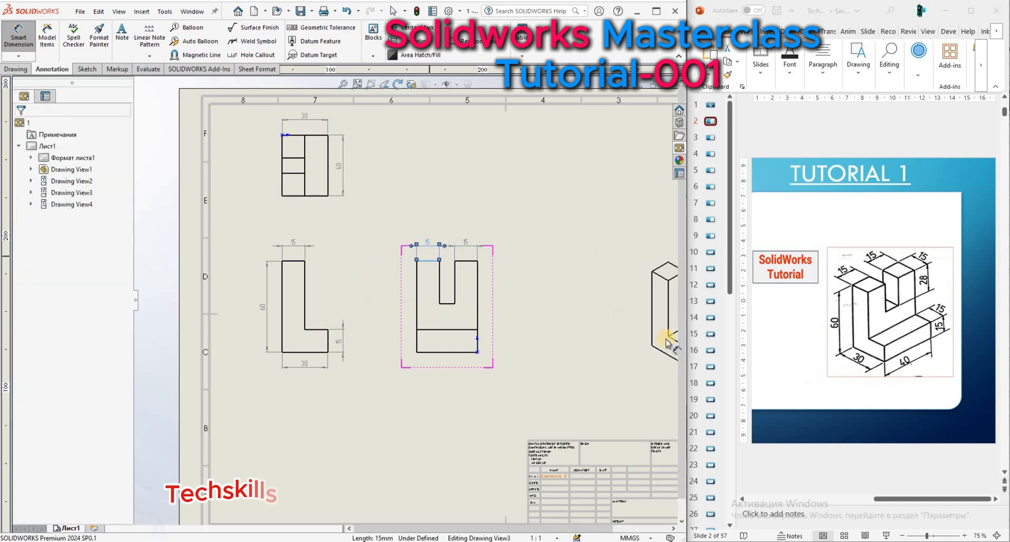
Dimension the slot's depth and the overall base width in the right view, and finish dimensioning.
click(456, 289)
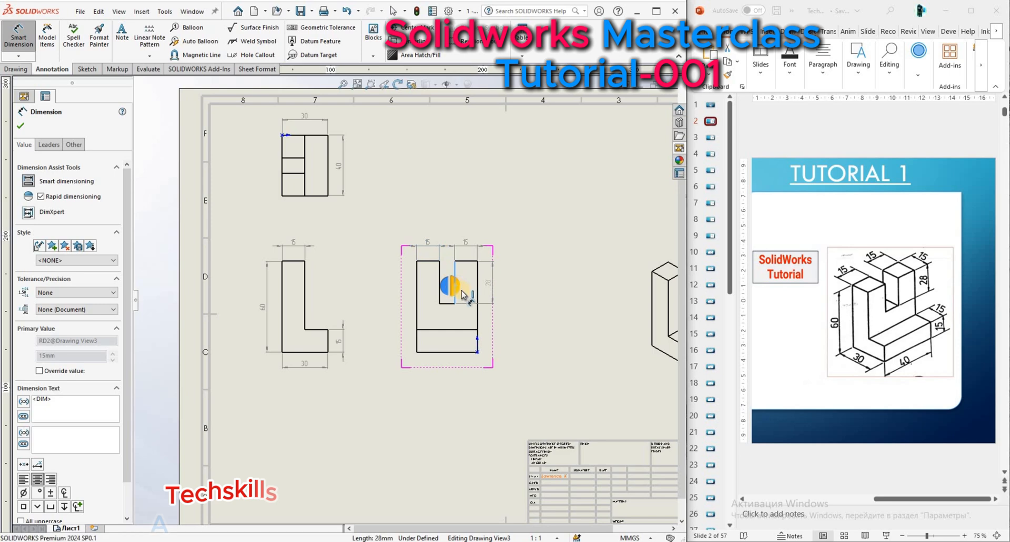
click(483, 372)
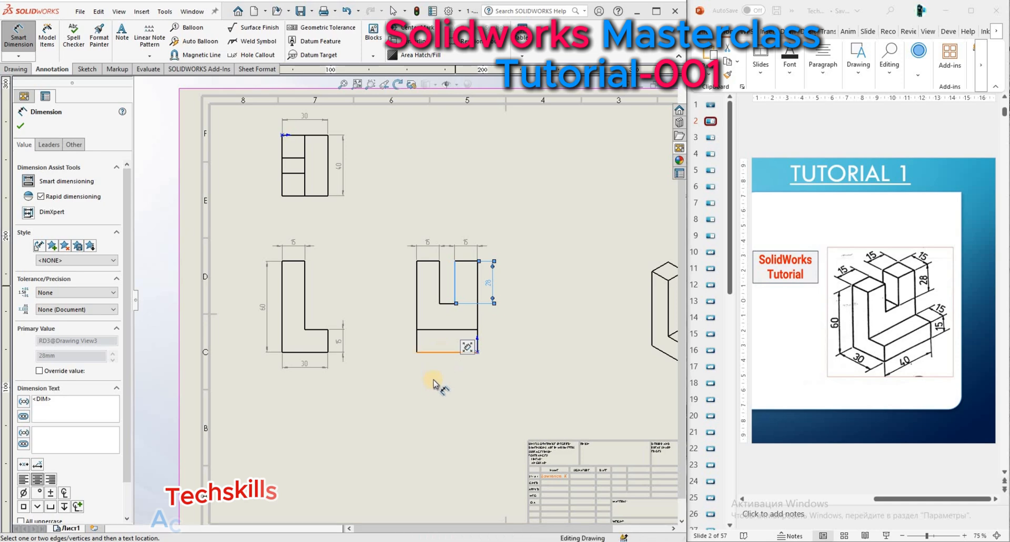
click(442, 353)
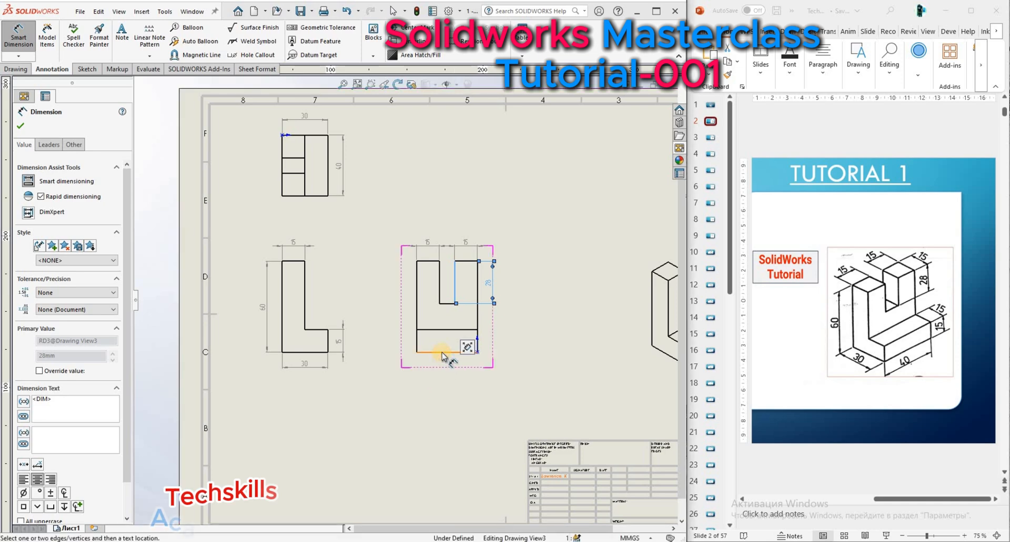
click(444, 363)
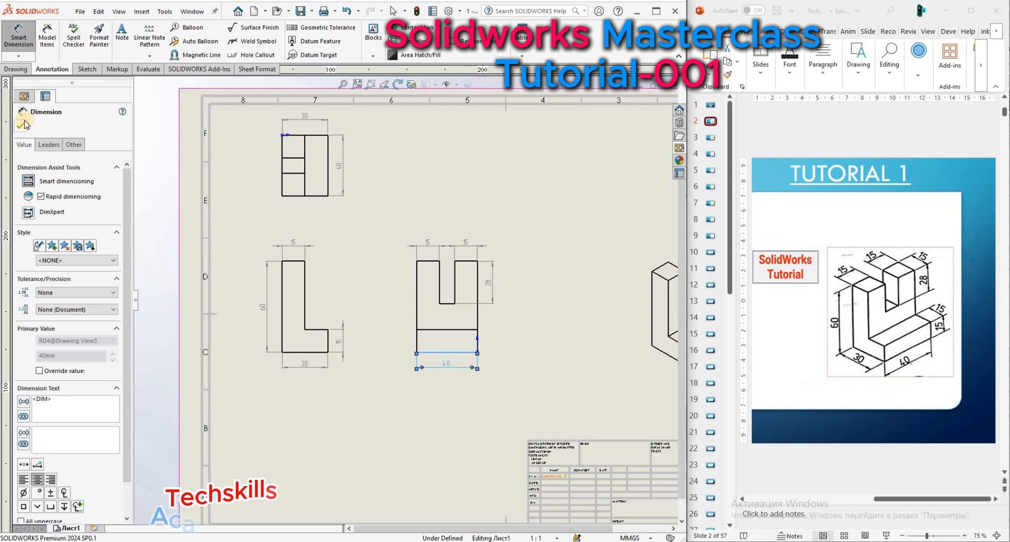
click(21, 126)
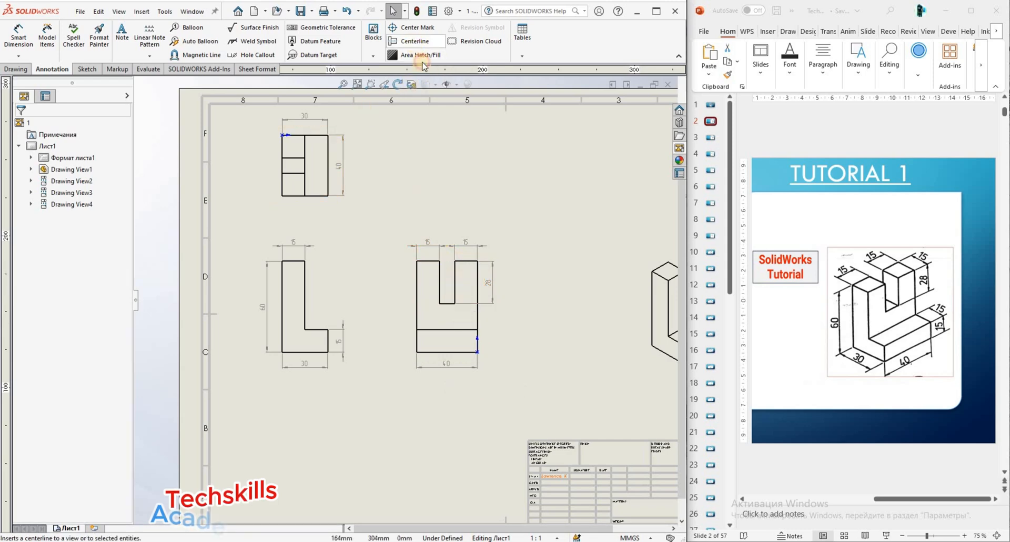
Insert a vertical centerline midway between the two outer side edges of the right view.
click(413, 41)
click(476, 314)
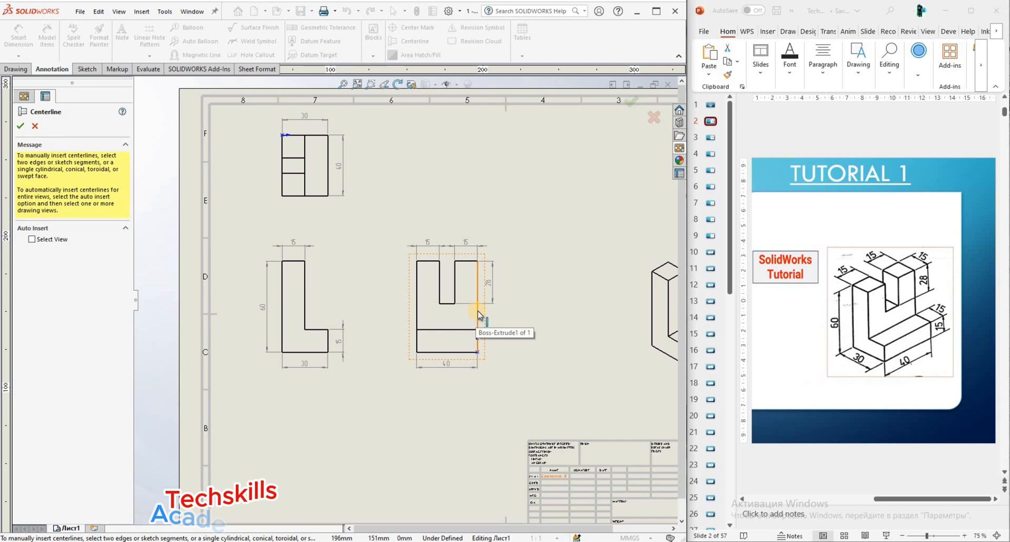
click(417, 315)
click(21, 128)
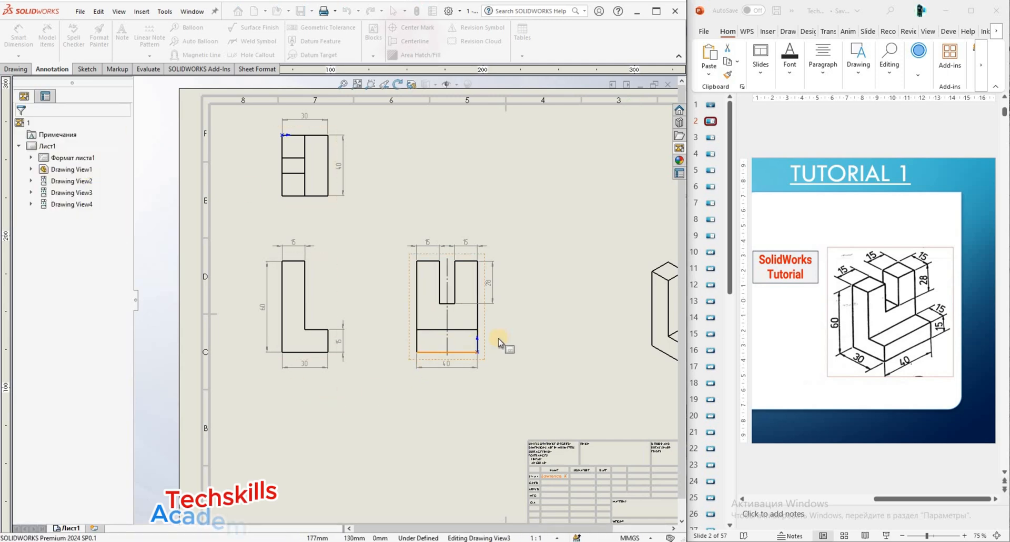
Move the isometric view slightly higher on the sheet.
scroll(364, 336, up, 3)
scroll(579, 274, up, 2)
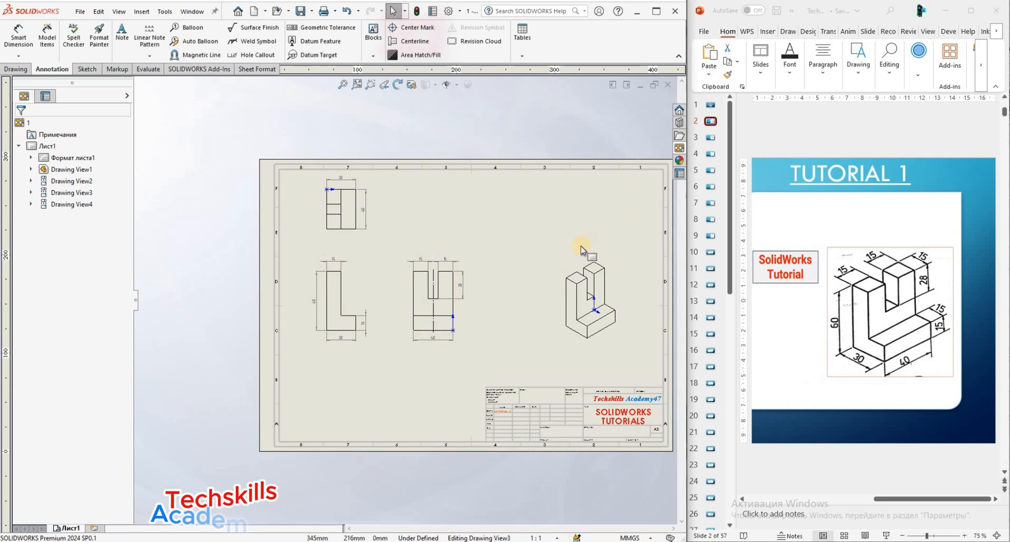
scroll(553, 253, down, 2)
drag(550, 273, 547, 247)
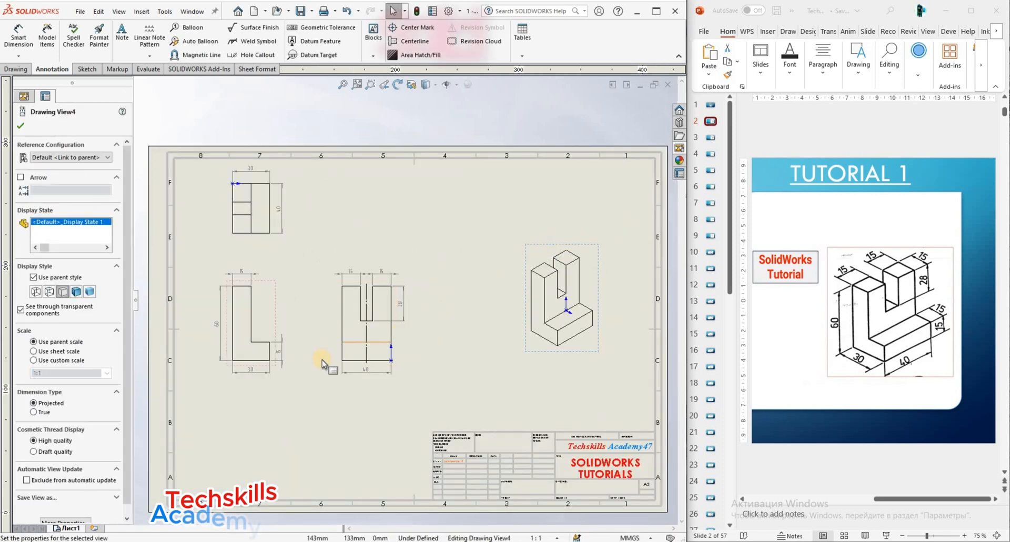
Move the front view with its aligned right view lower on the sheet, and shift the top view down above it.
scroll(289, 371, down, 1)
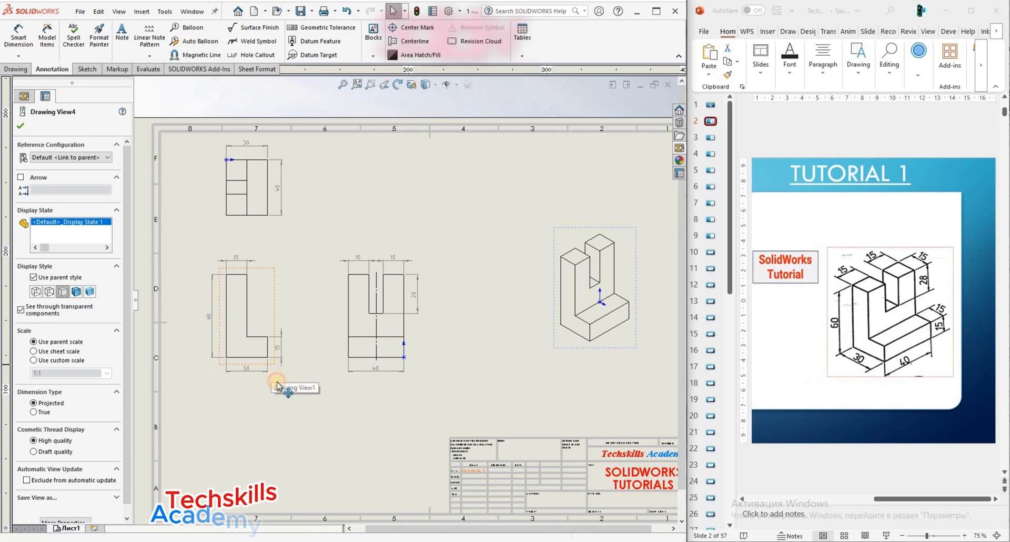
drag(272, 375, 272, 402)
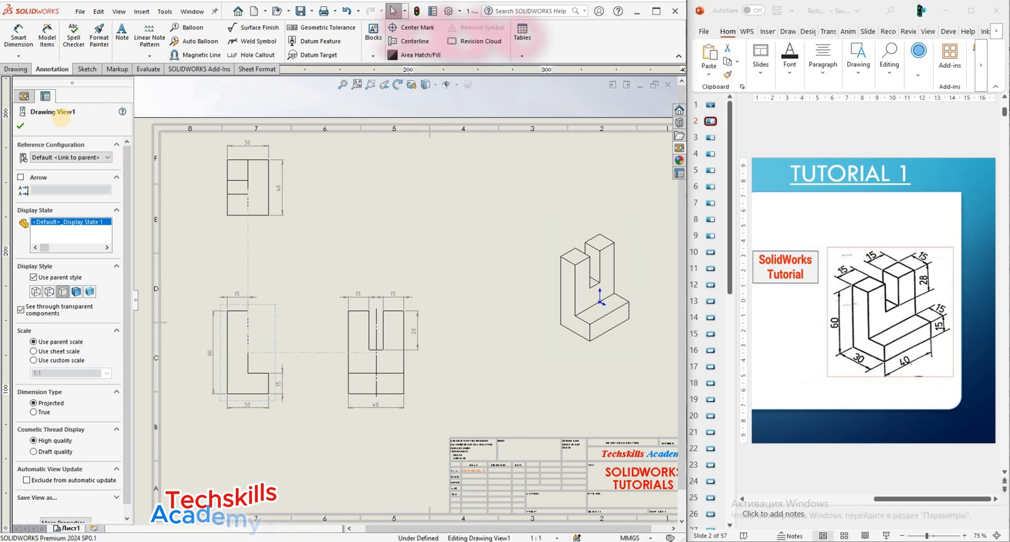
click(302, 253)
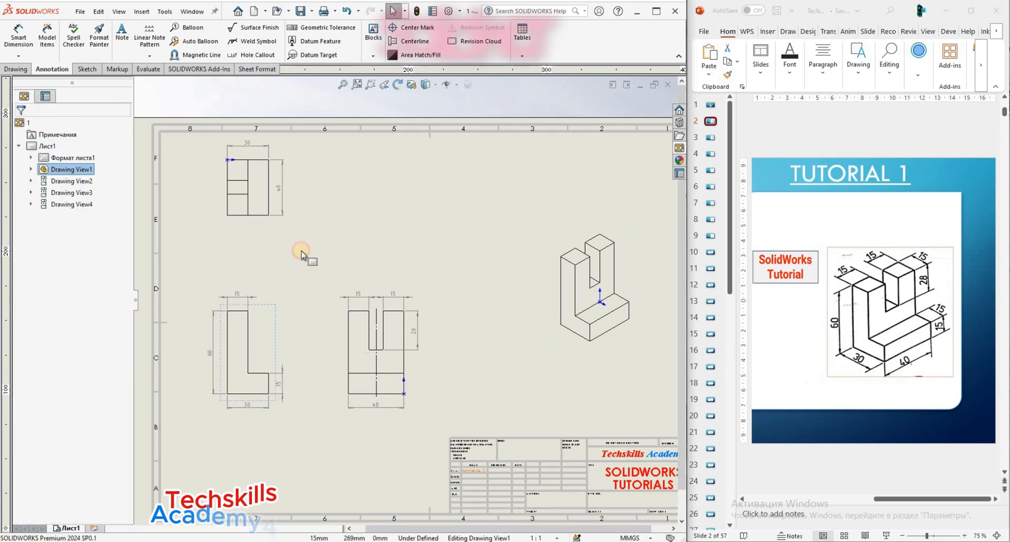
drag(267, 226, 270, 263)
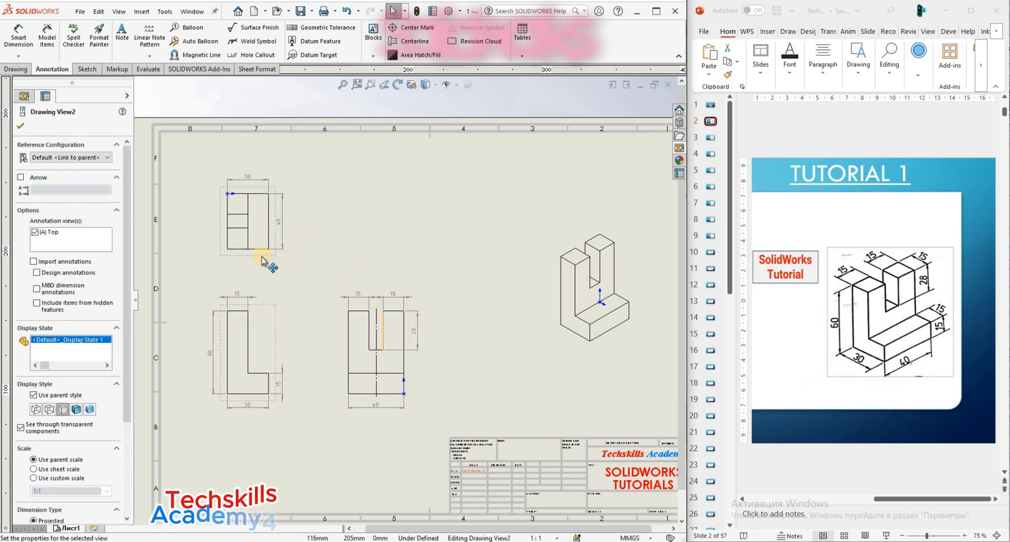
click(21, 128)
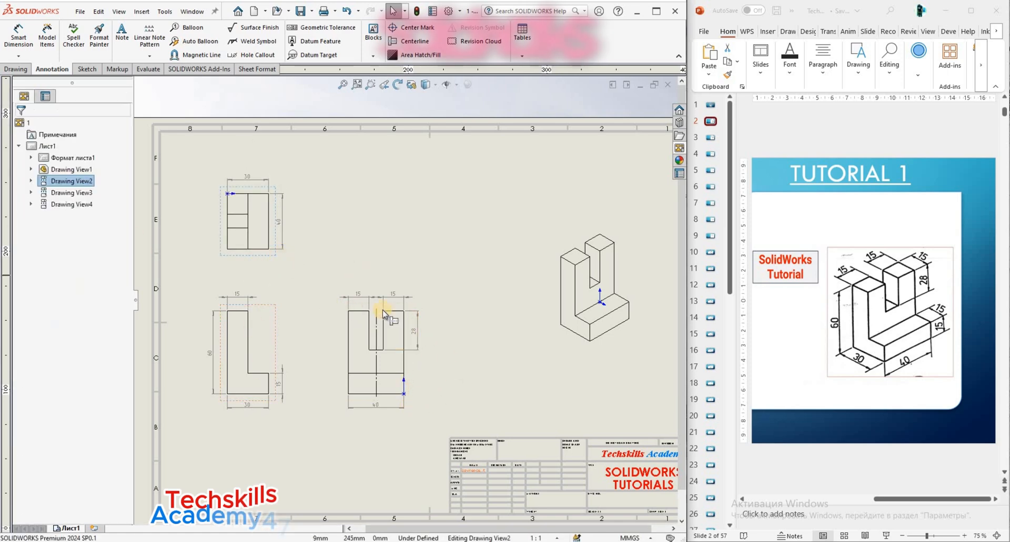
scroll(426, 337, down, 1)
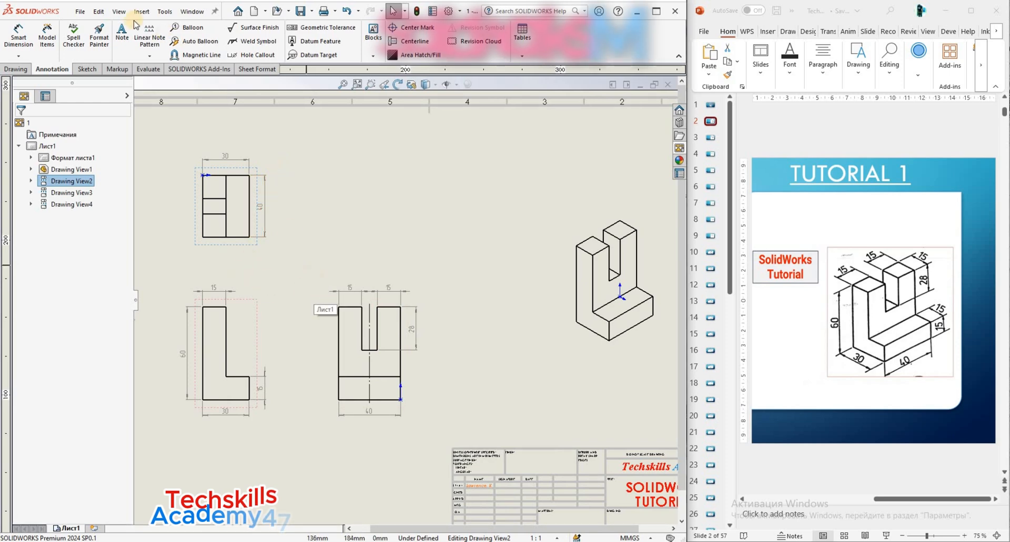
Turn on the projection arrow for the top view, using label A.
click(240, 248)
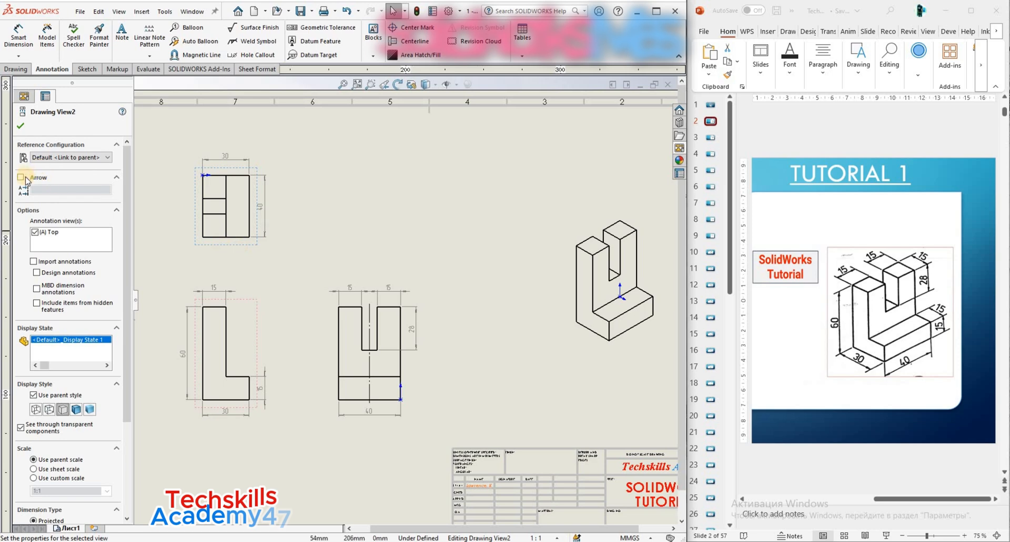
click(20, 178)
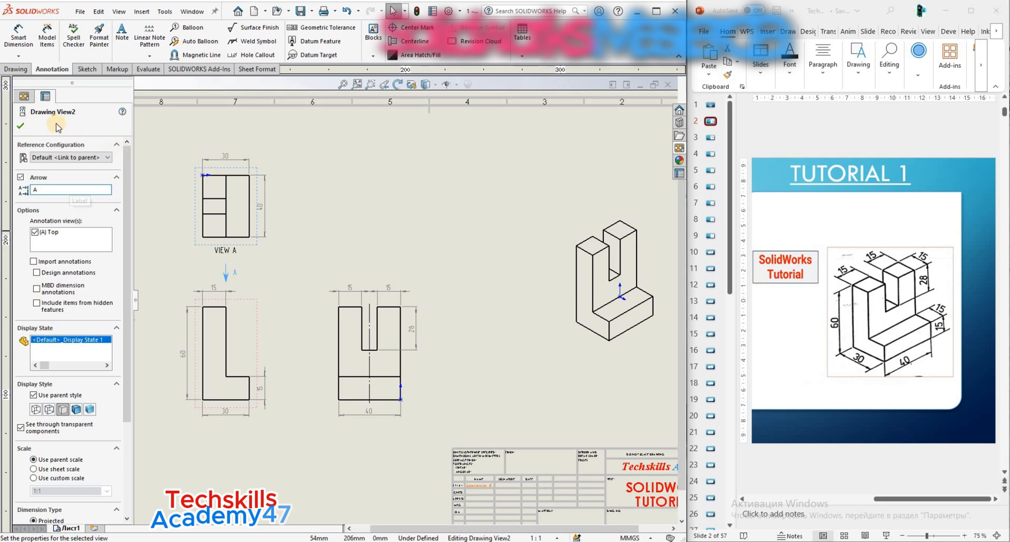
click(21, 127)
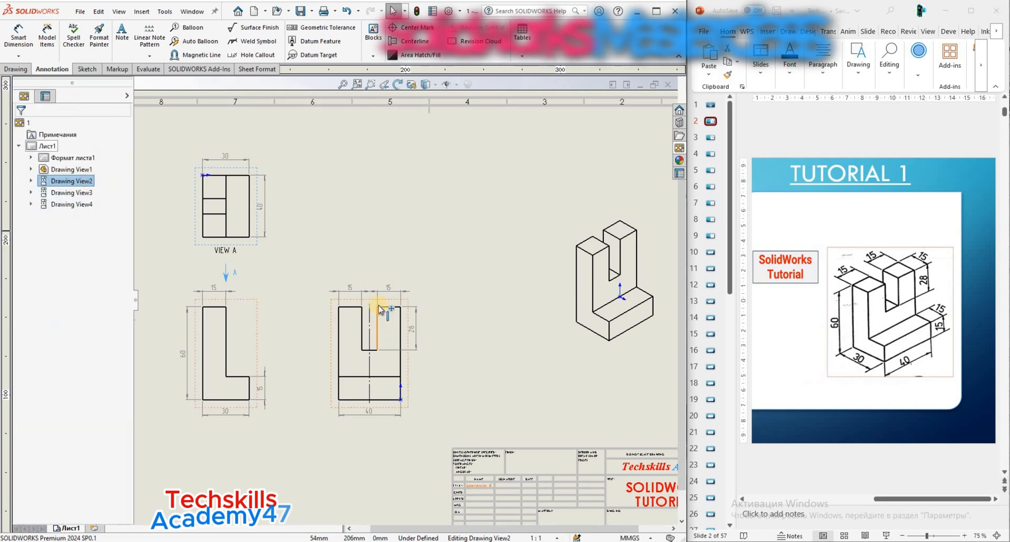
Turn on the projection arrow for the right view and label it B.
click(345, 314)
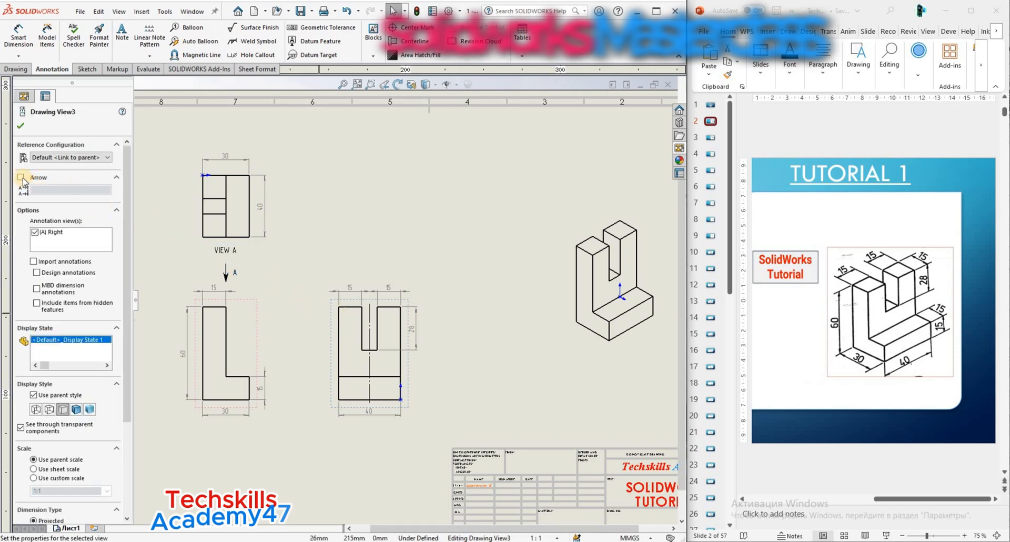
click(21, 177)
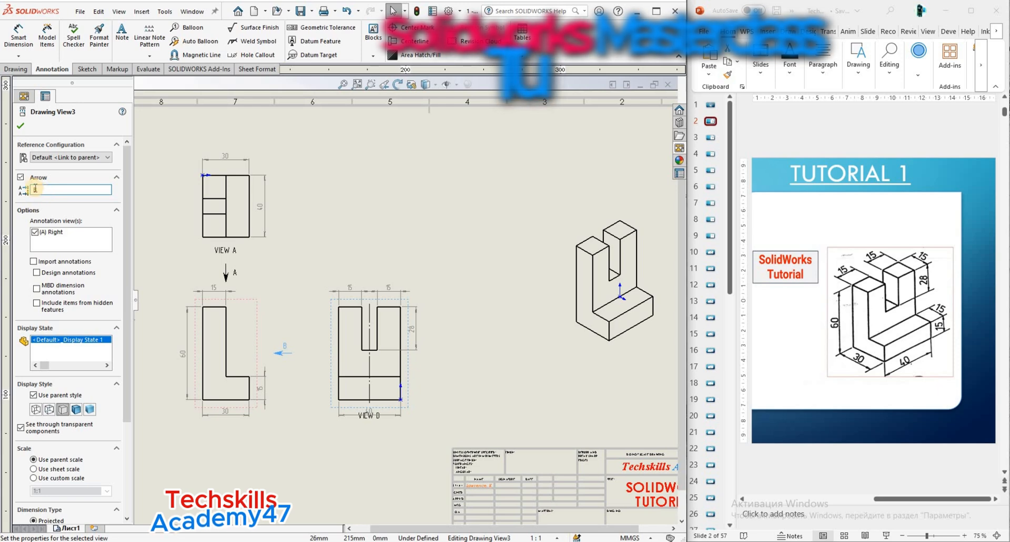
text(B)
click(21, 129)
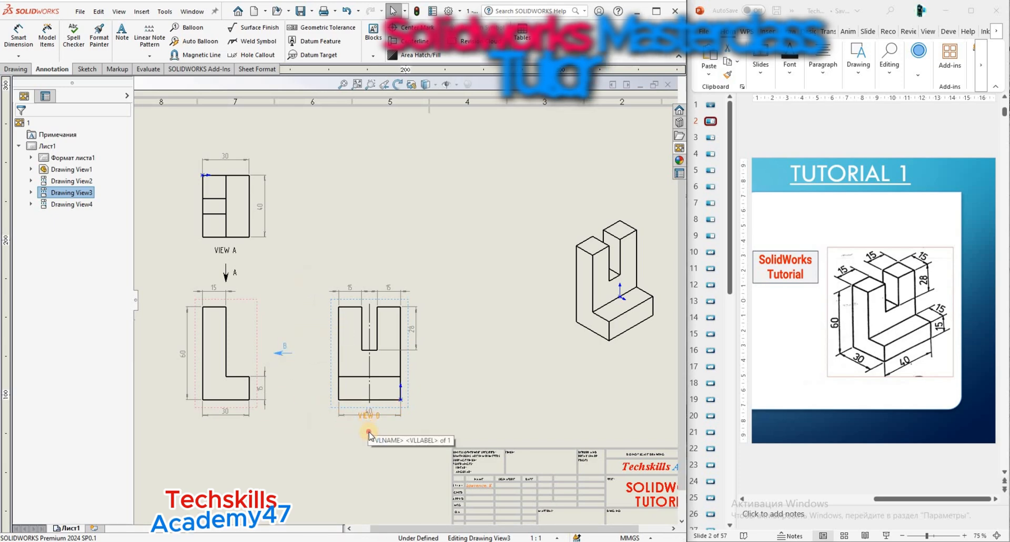
Place the VIEW A label above the top view and the VIEW B label above the right view, clear of the dimensions.
drag(363, 414, 371, 438)
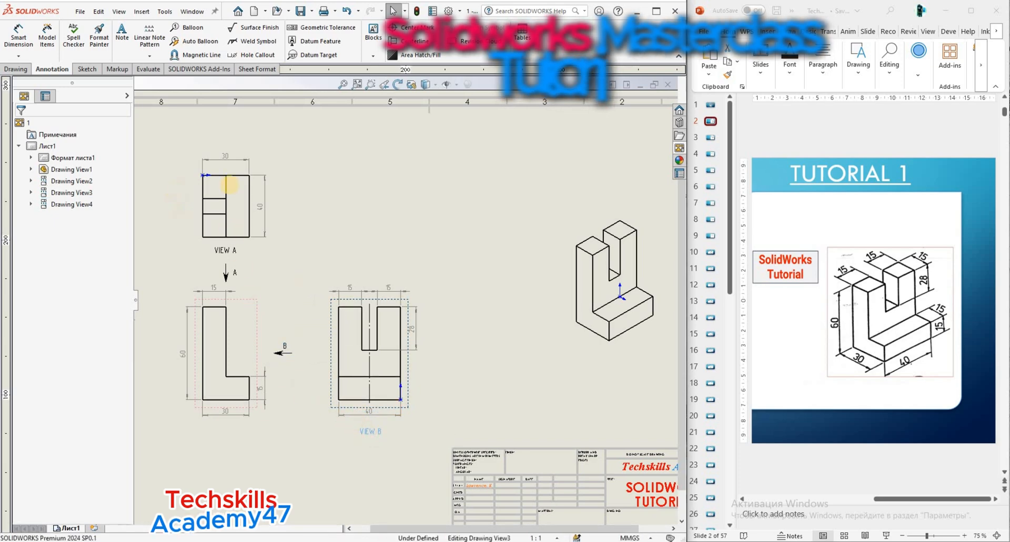
click(239, 285)
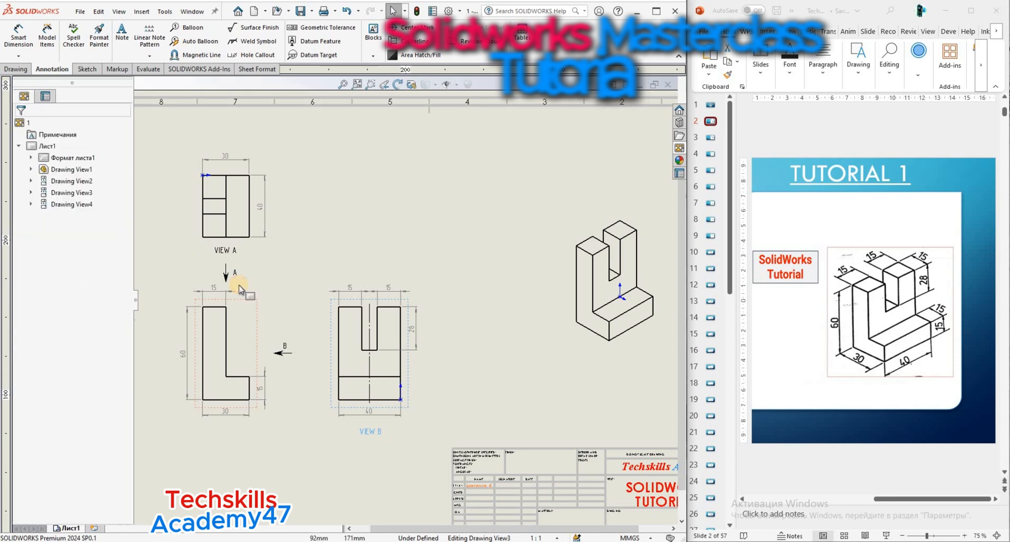
scroll(230, 258, down, 1)
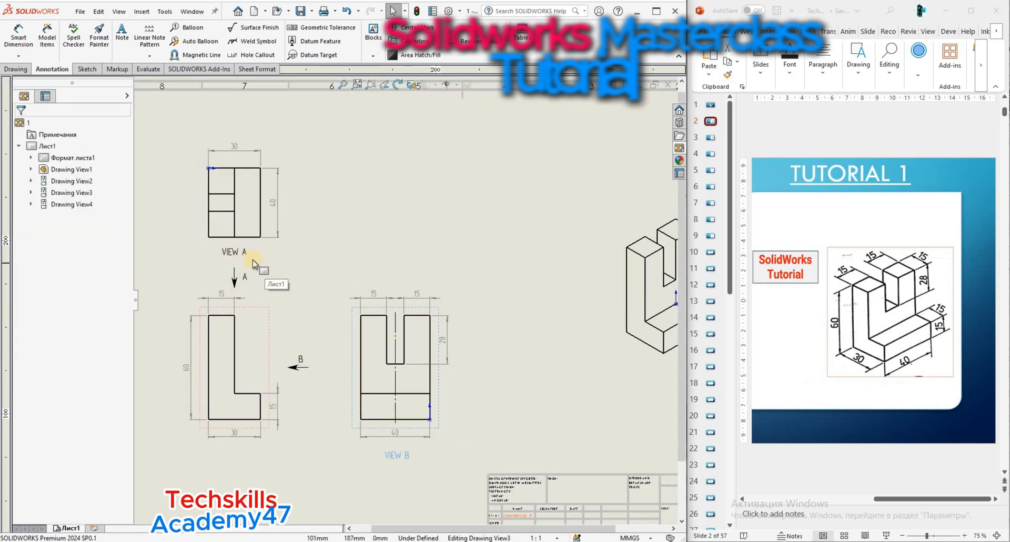
drag(238, 258, 241, 122)
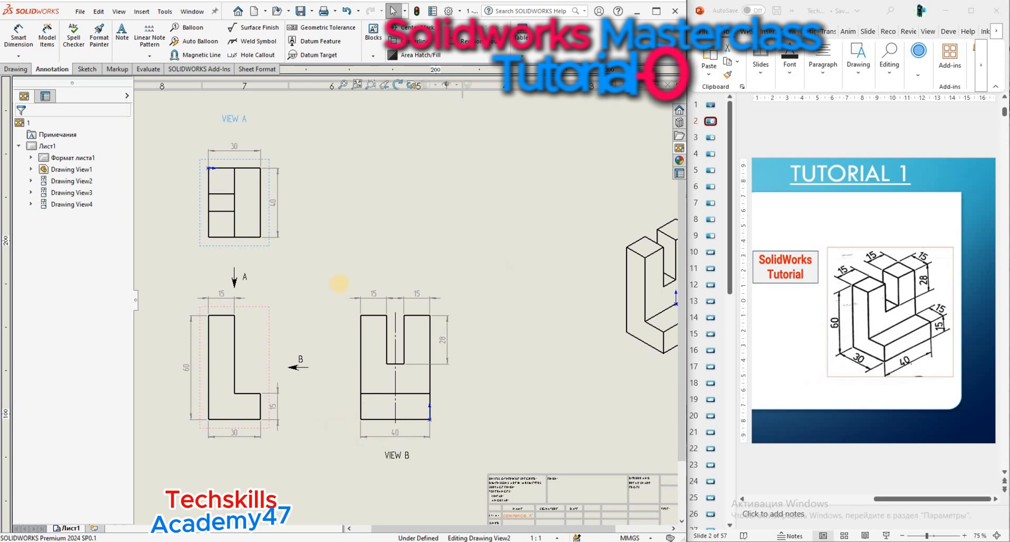
mouse_move(398, 455)
mouse_down()
mouse_move(418, 375)
mouse_move(416, 282)
mouse_move(403, 261)
mouse_up()
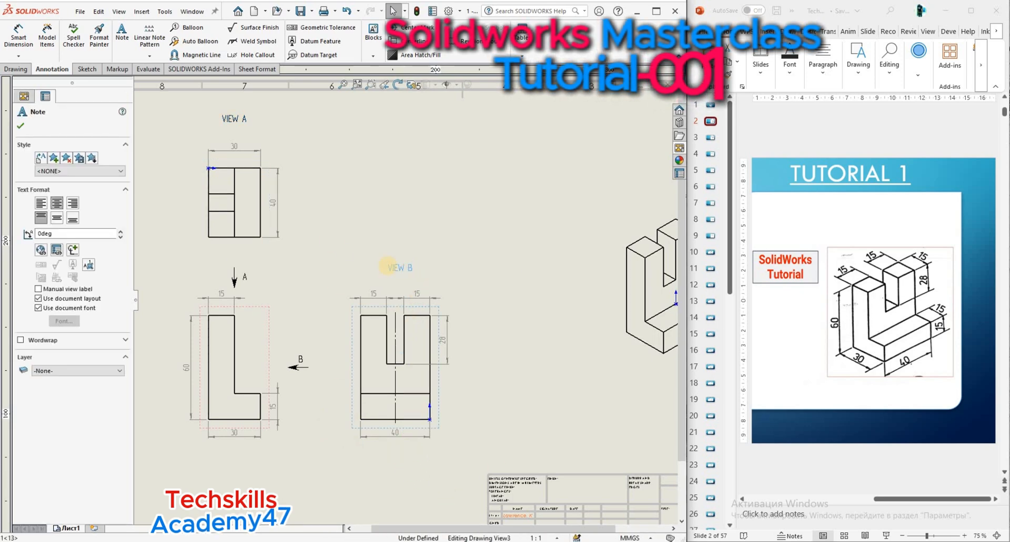
click(20, 127)
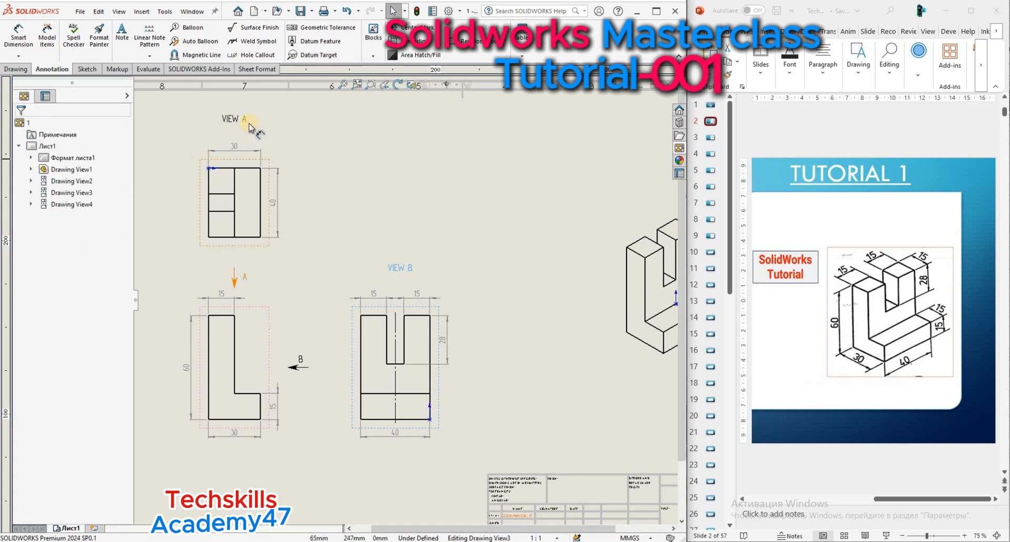
Change the top view's label text to "TOP VIEW A".
scroll(238, 126, down, 2)
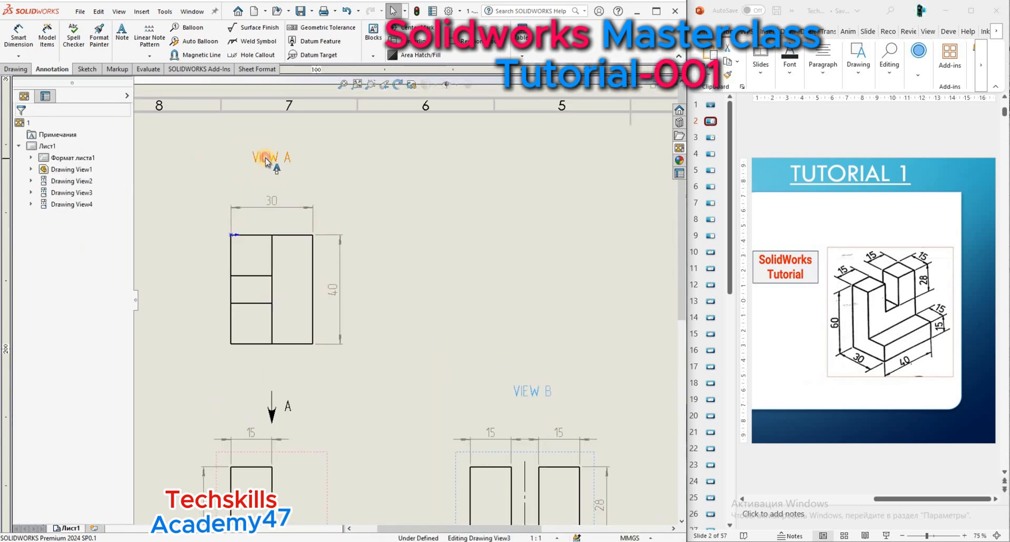
click(265, 157)
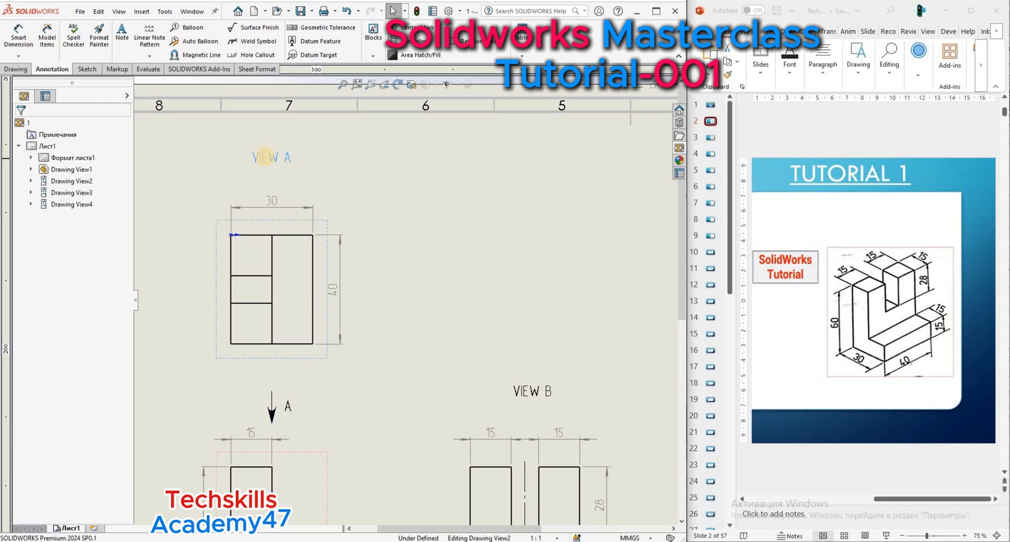
double_click(266, 156)
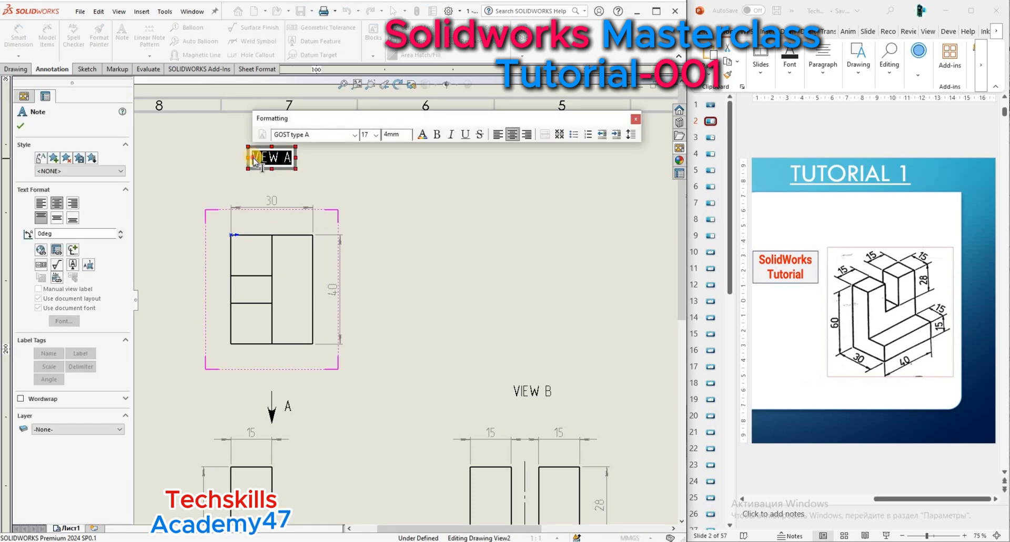
click(255, 161)
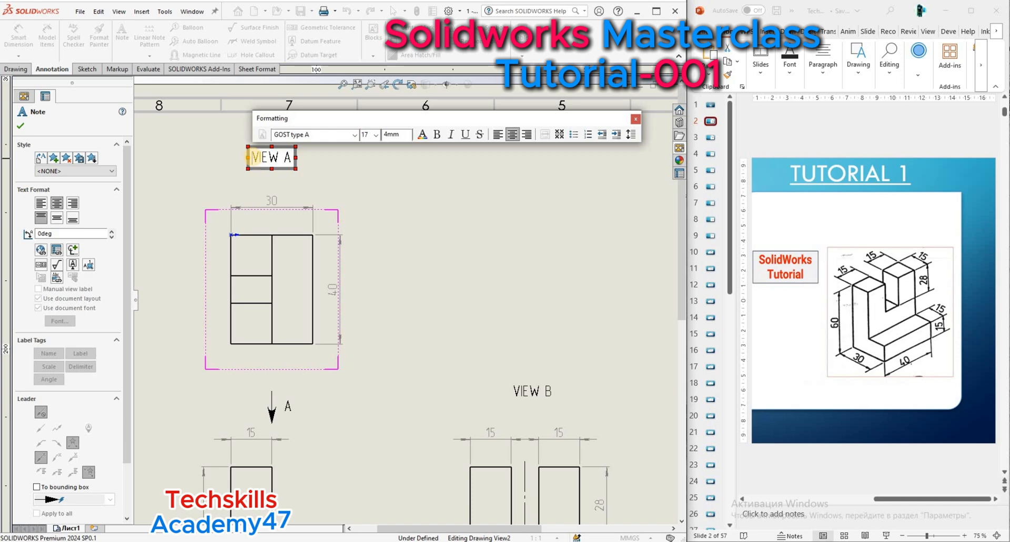
text(t)
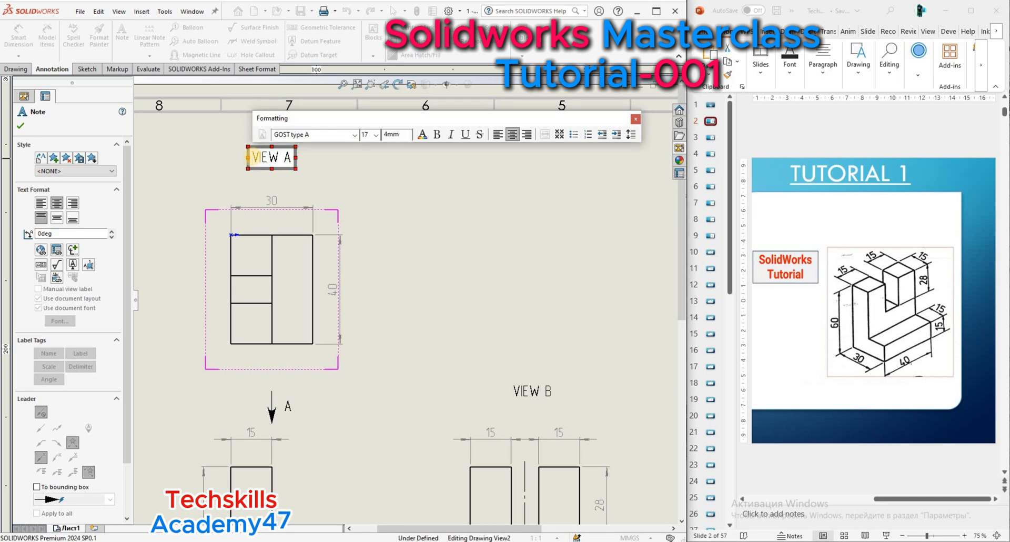
text(op)
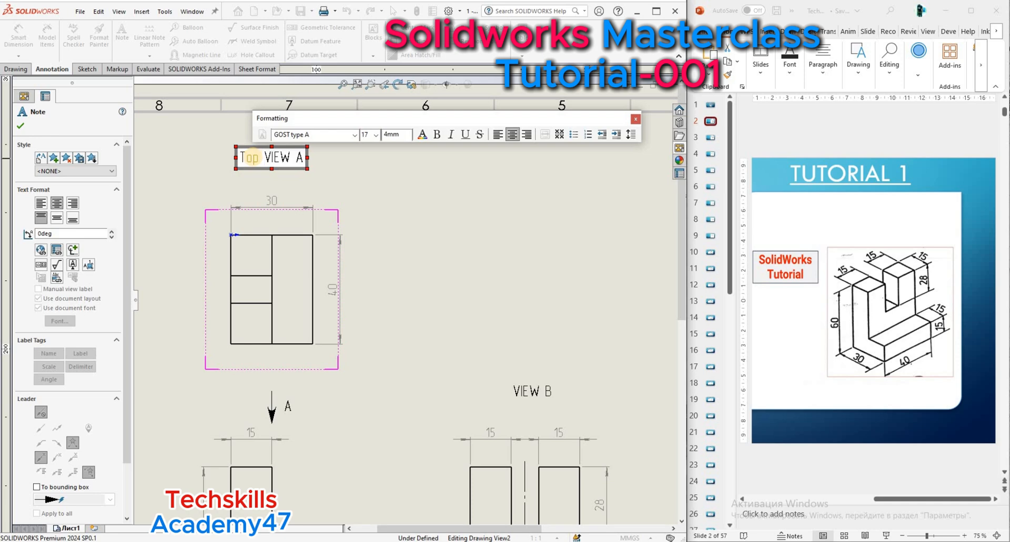
key(BackSpace)
key(BackSpace)
key(BackSpace)
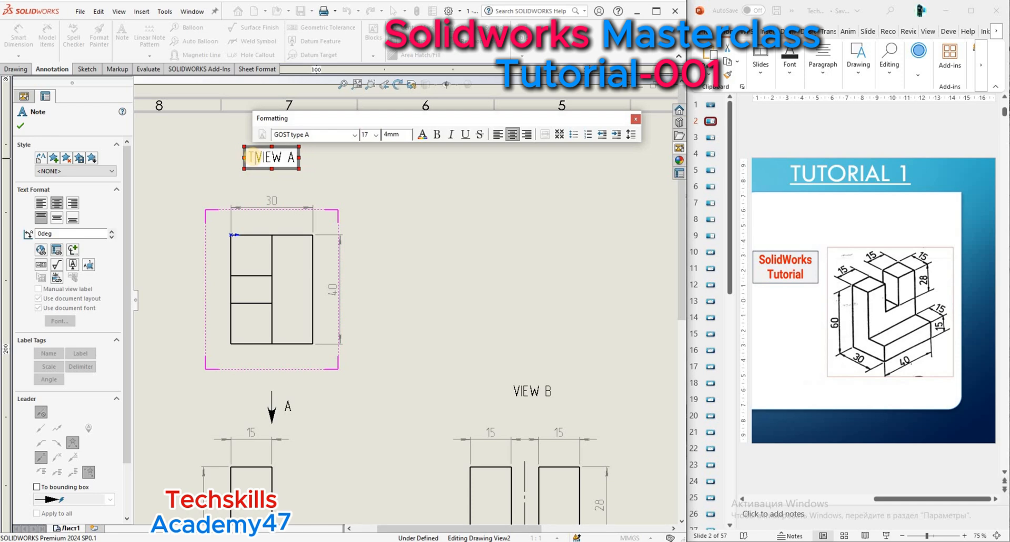
text(OP)
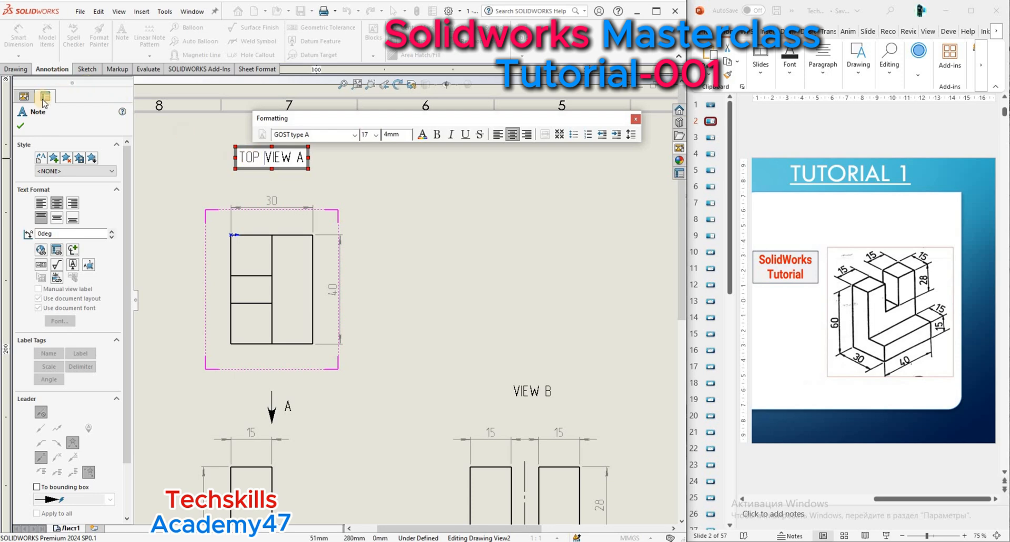
click(255, 158)
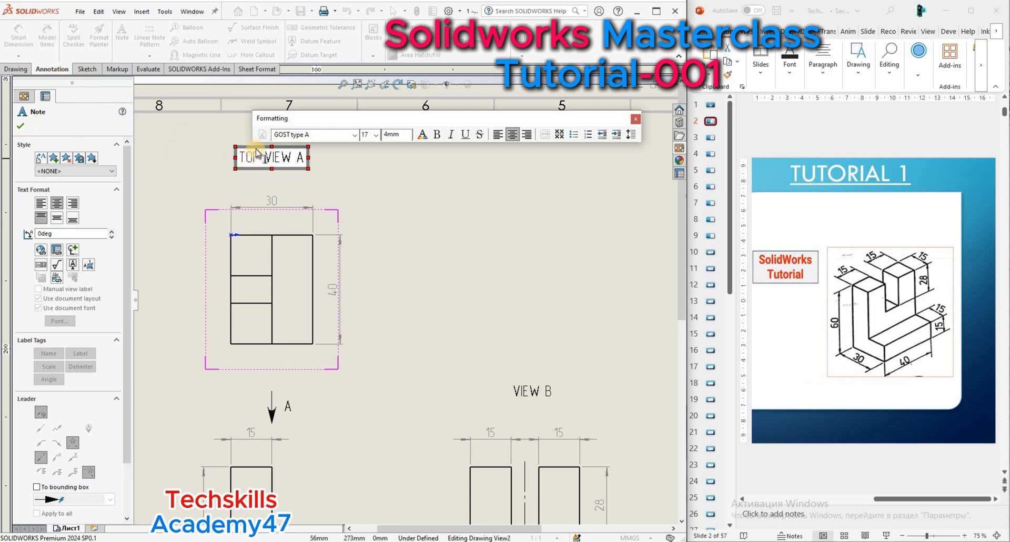
drag(257, 158, 275, 155)
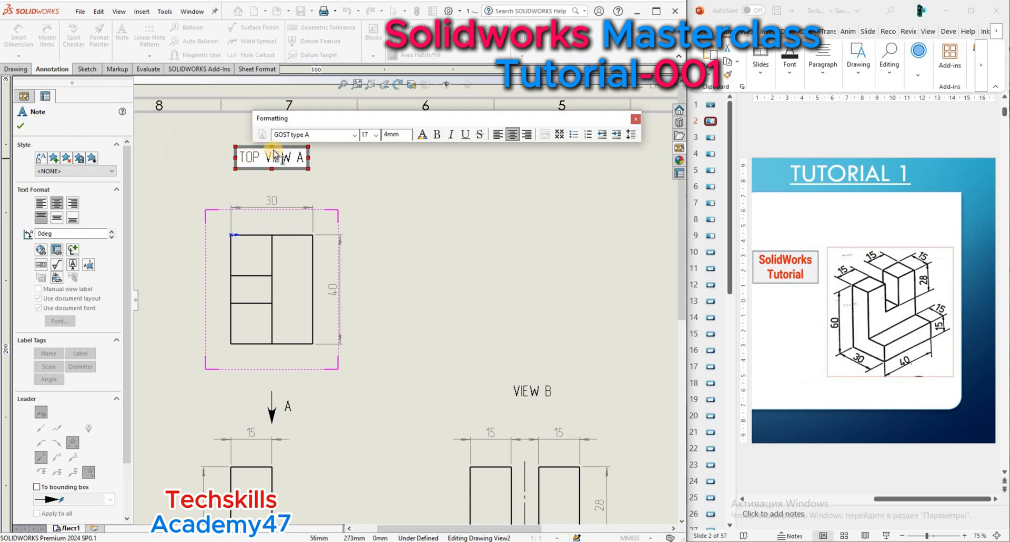
key(BackSpace)
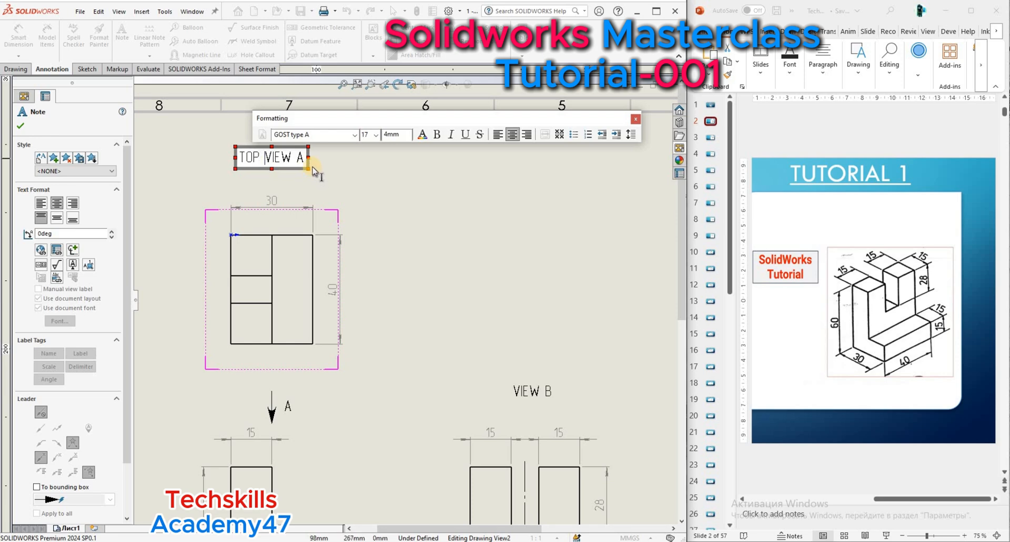
Format the whole top view label as red, underlined text.
key(ctrl+a)
click(421, 134)
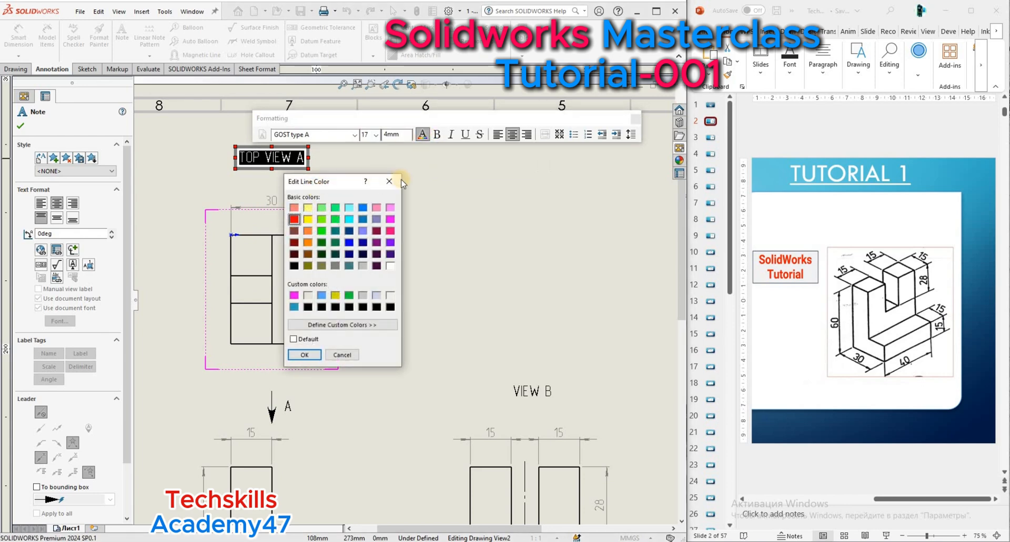
click(307, 354)
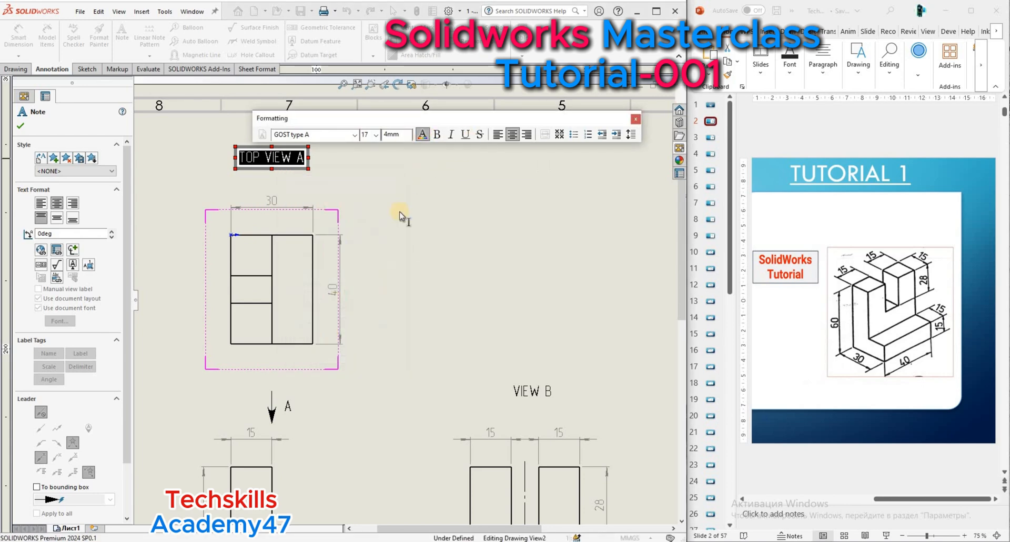
click(465, 134)
click(338, 277)
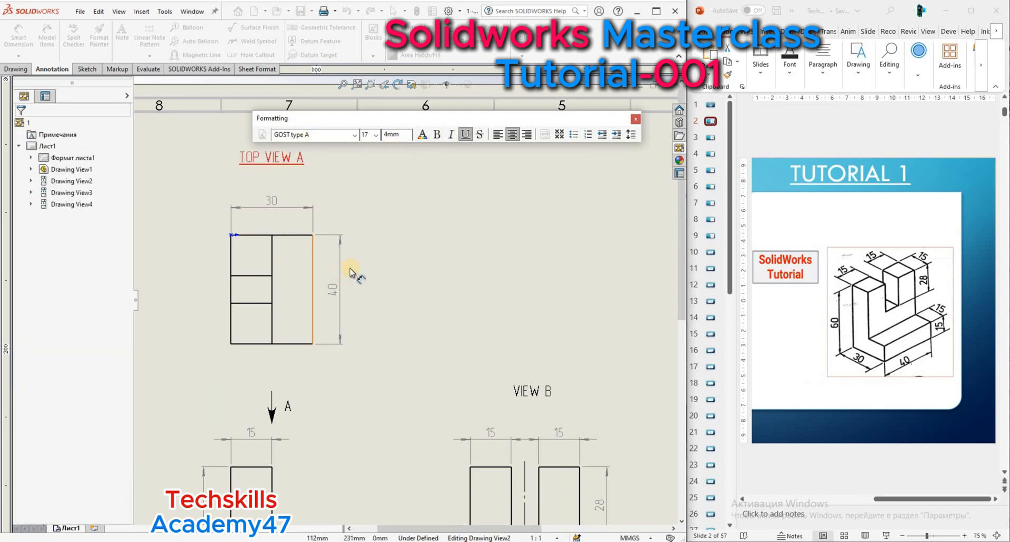
Change the right view's label text to "RIGHT VIEW B".
scroll(373, 342, up, 3)
scroll(395, 411, up, 1)
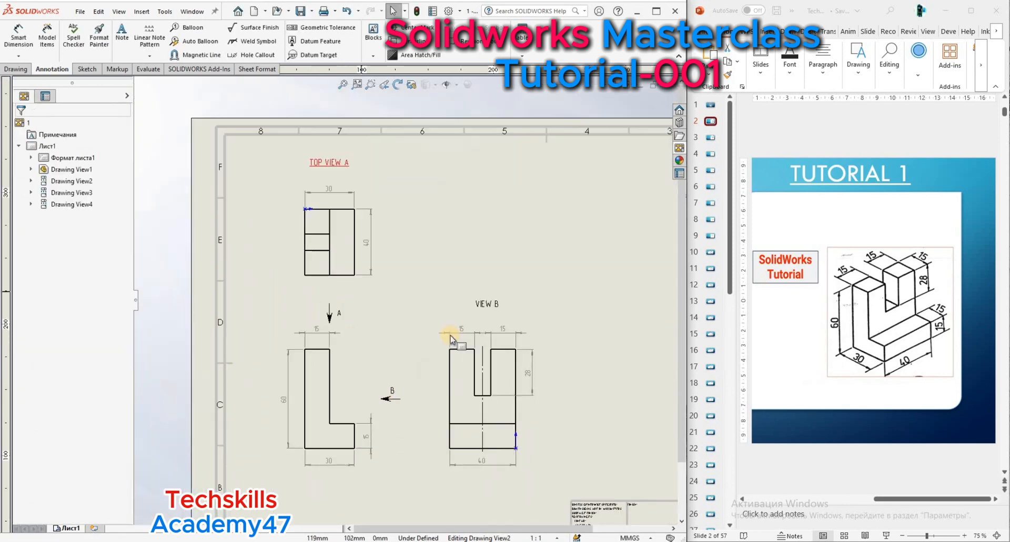
click(485, 305)
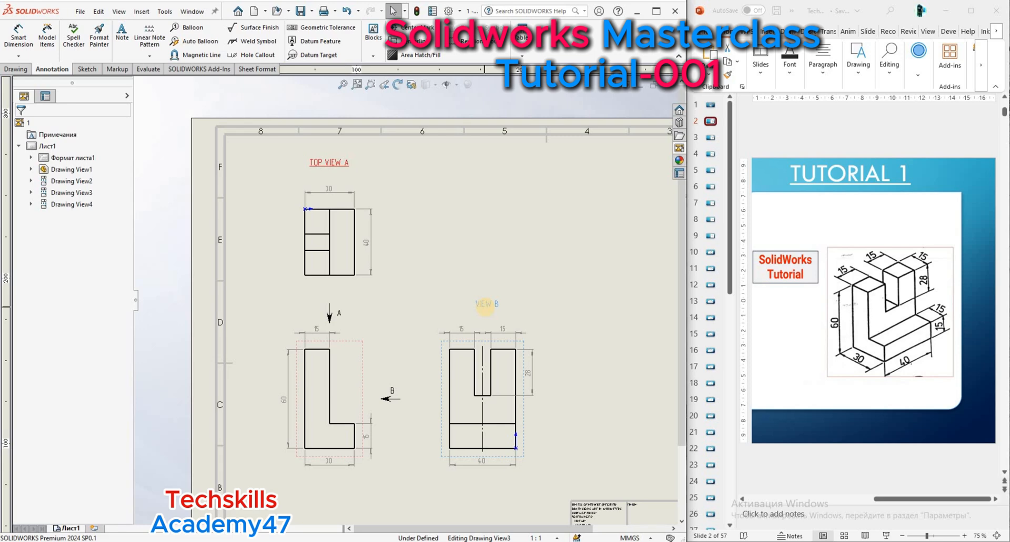
double_click(484, 305)
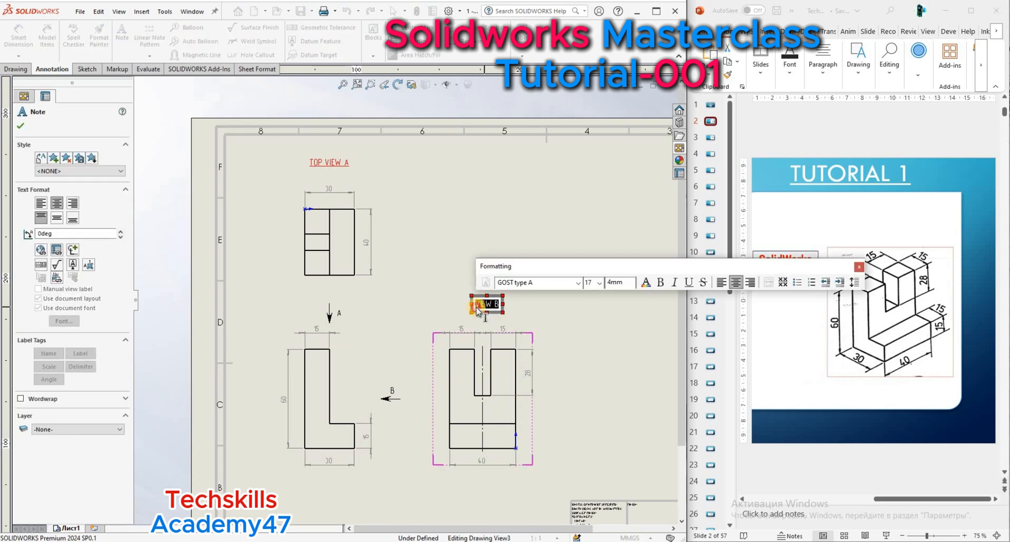
click(476, 307)
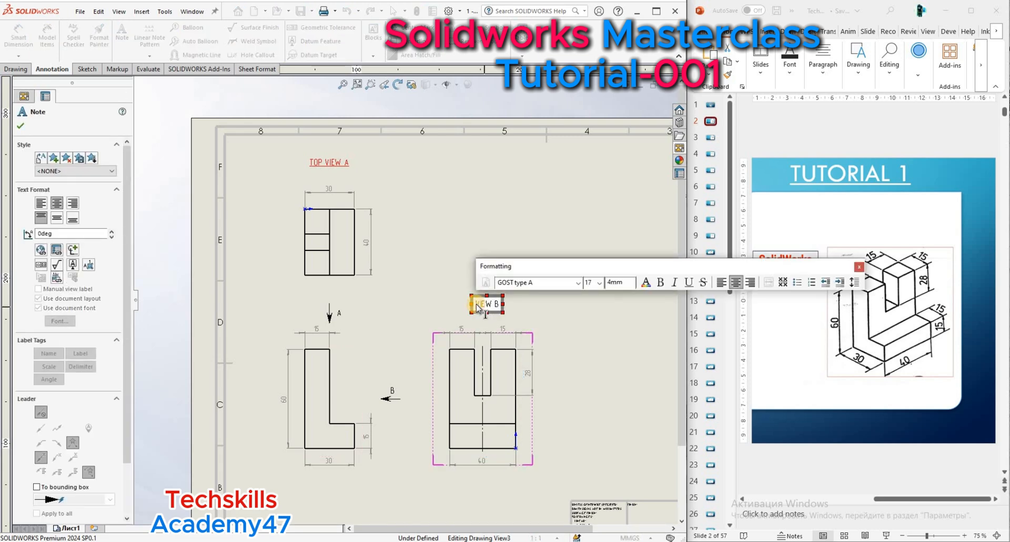
text(RIGHT)
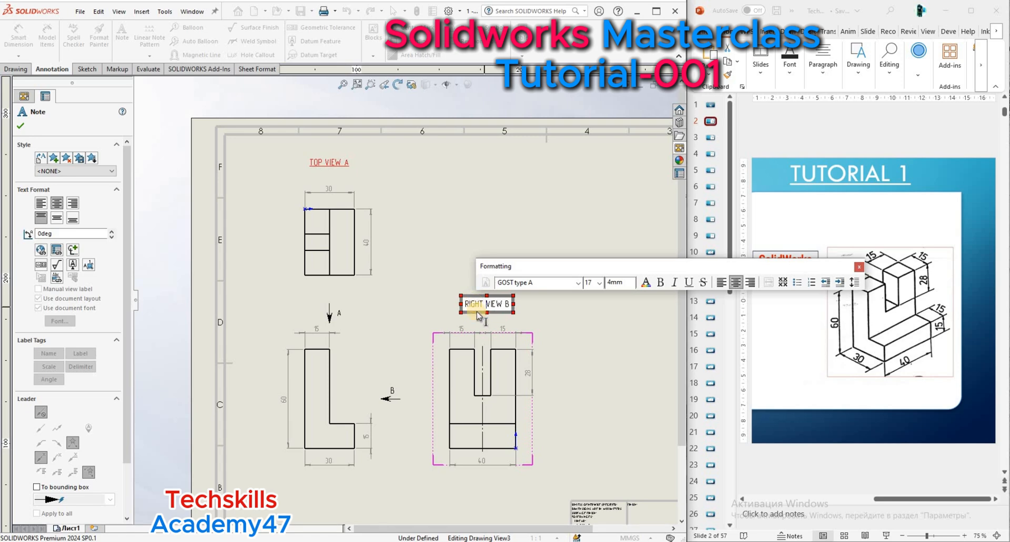
Format the whole right view label as red, underlined text and finish editing the note.
key(ctrl+a)
click(646, 282)
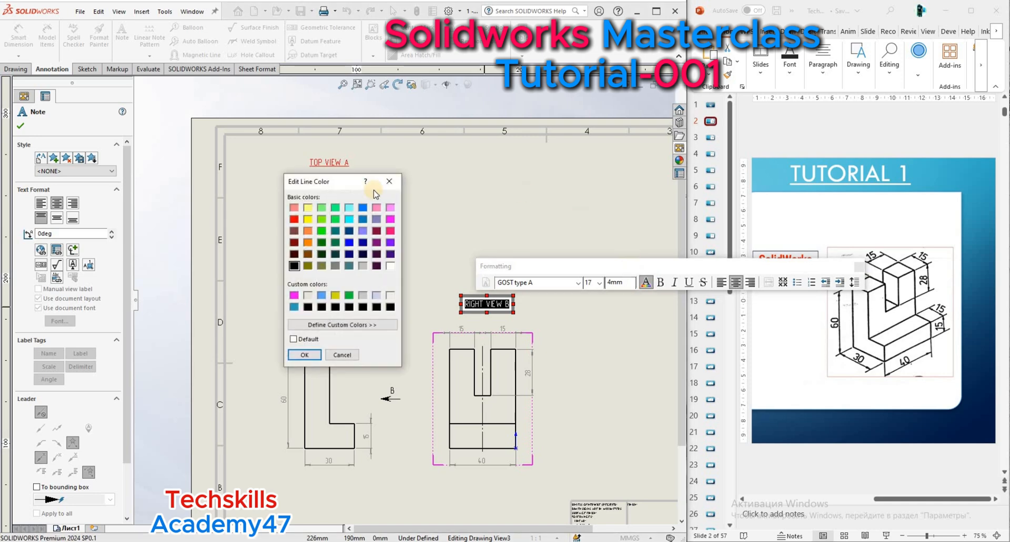
click(294, 220)
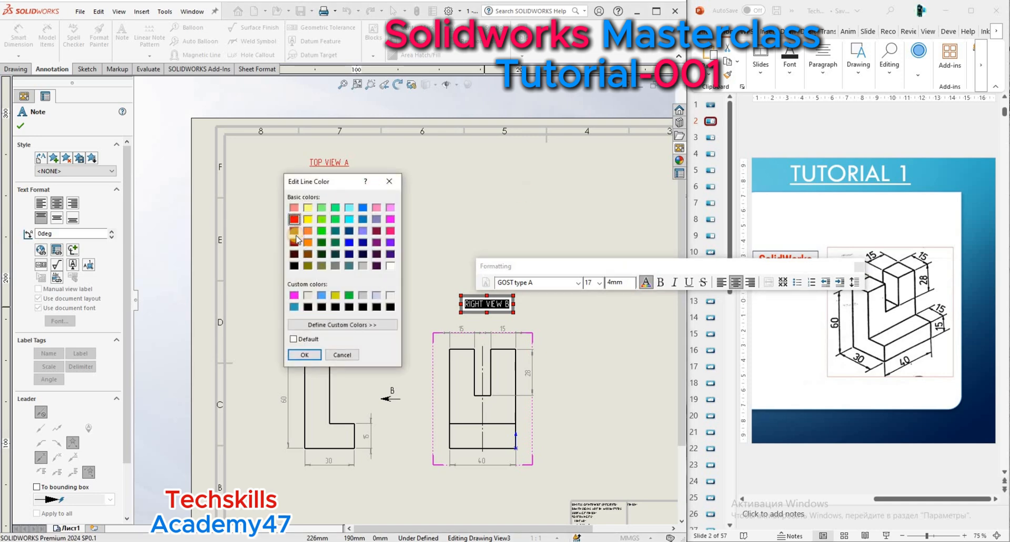
click(305, 356)
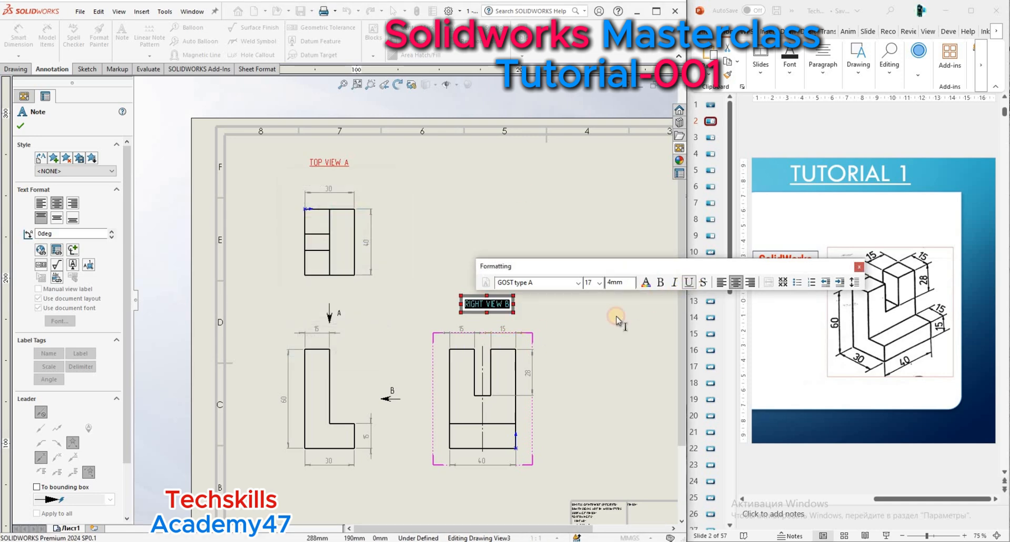
click(21, 126)
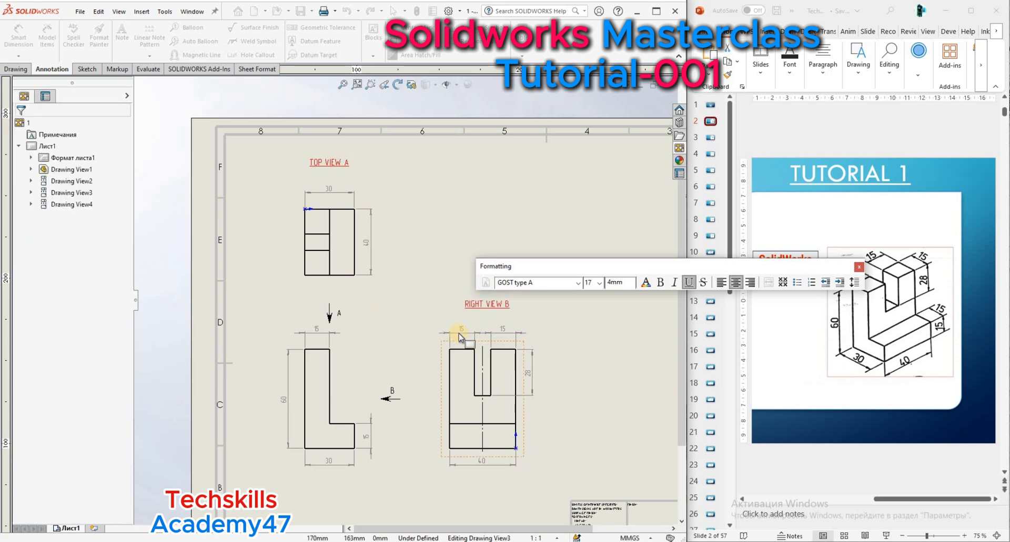
Add a note reading "FRONT VIEW" below the front view.
scroll(435, 365, up, 3)
scroll(327, 351, down, 2)
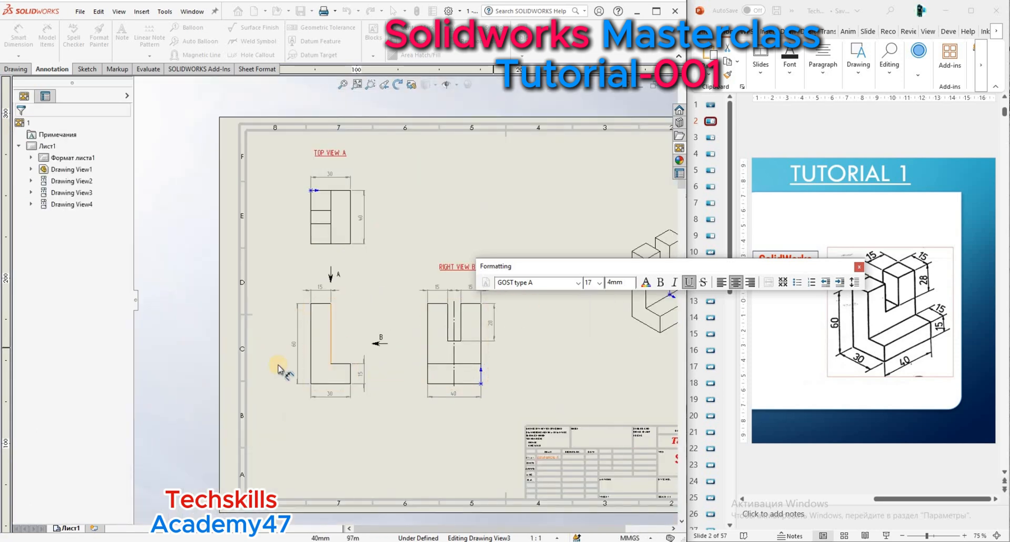
click(122, 34)
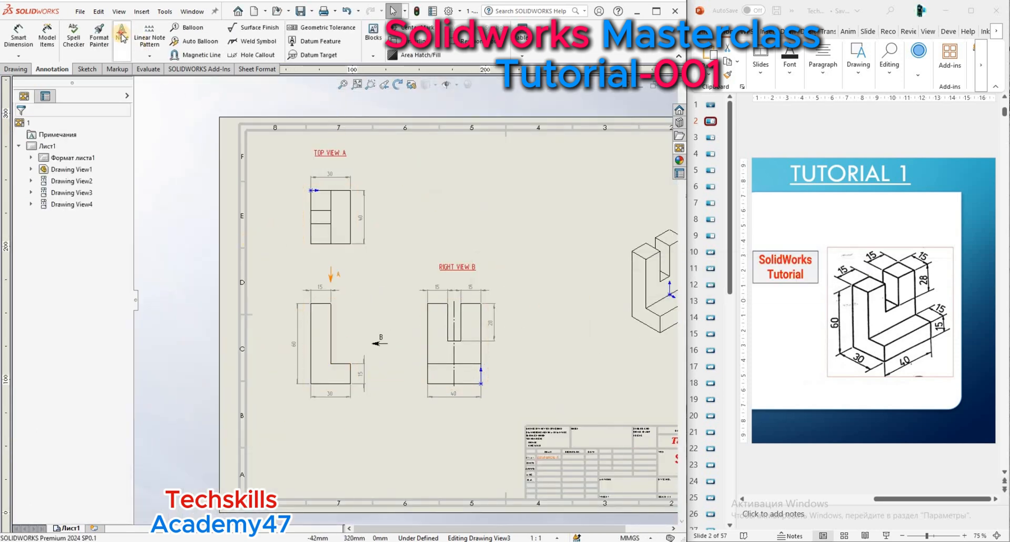
click(314, 428)
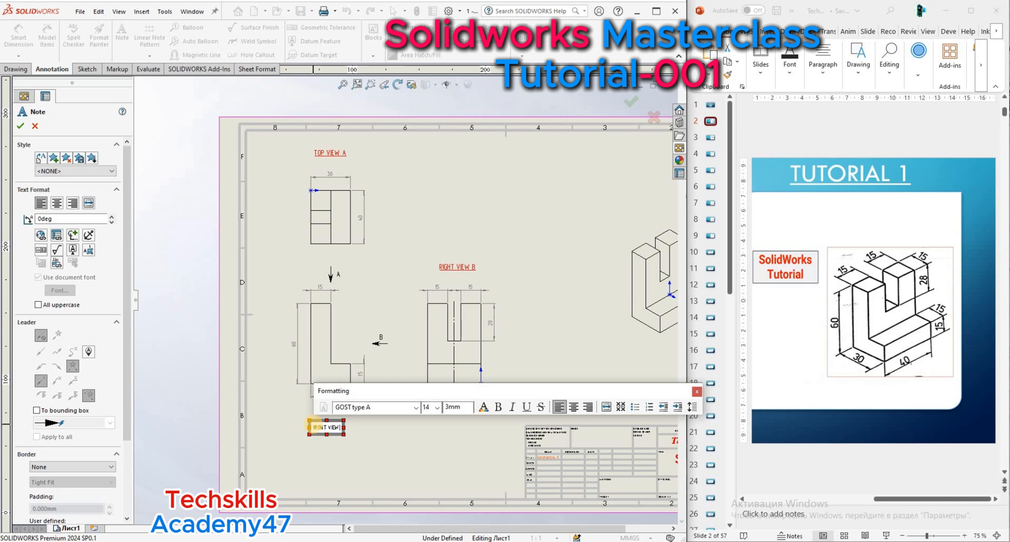
Format the whole front view label as red, underlined text and finish the note.
click(484, 407)
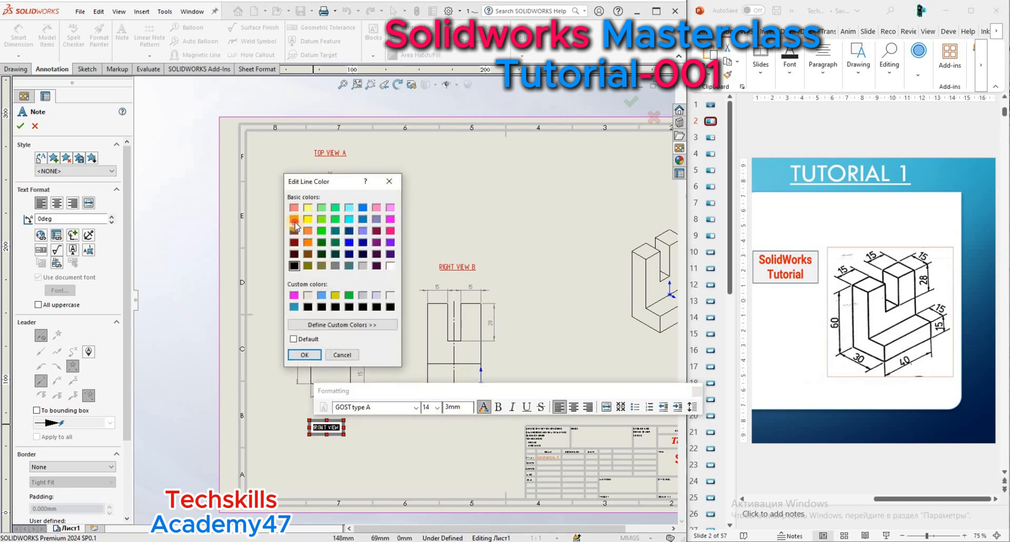
click(294, 221)
click(304, 354)
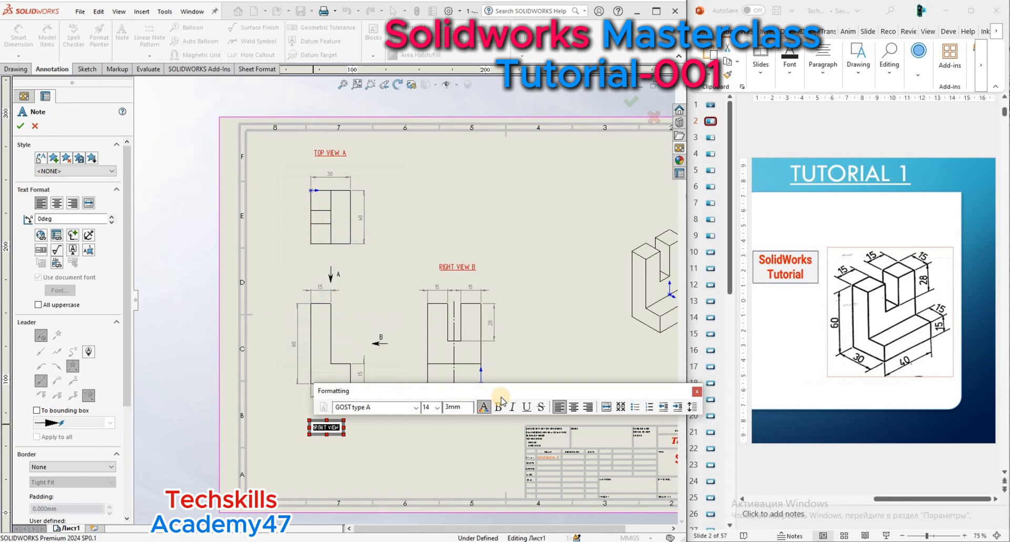
click(527, 407)
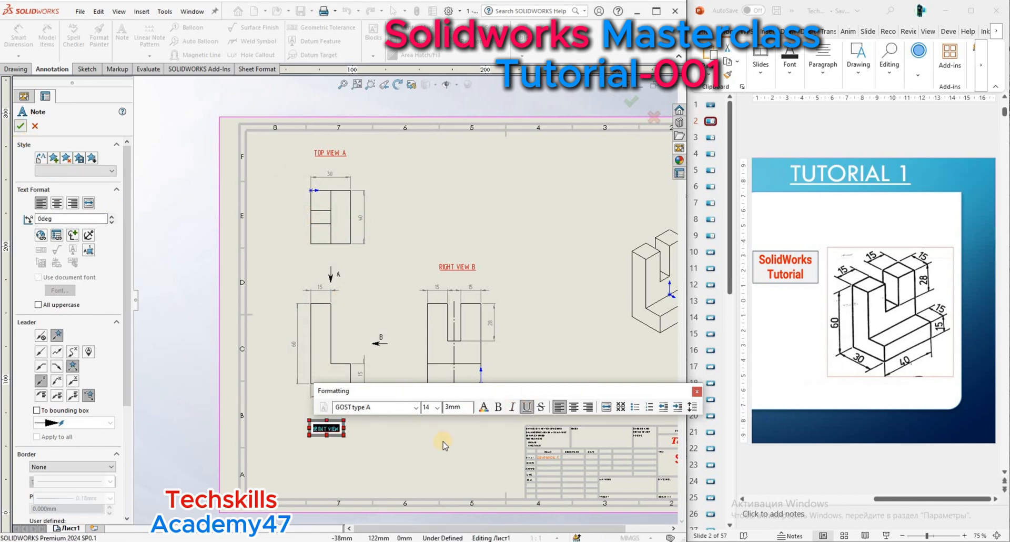
click(20, 125)
Examine the labelled views on the full sheet and the right view's label up close.
scroll(371, 436, down, 2)
scroll(389, 368, up, 3)
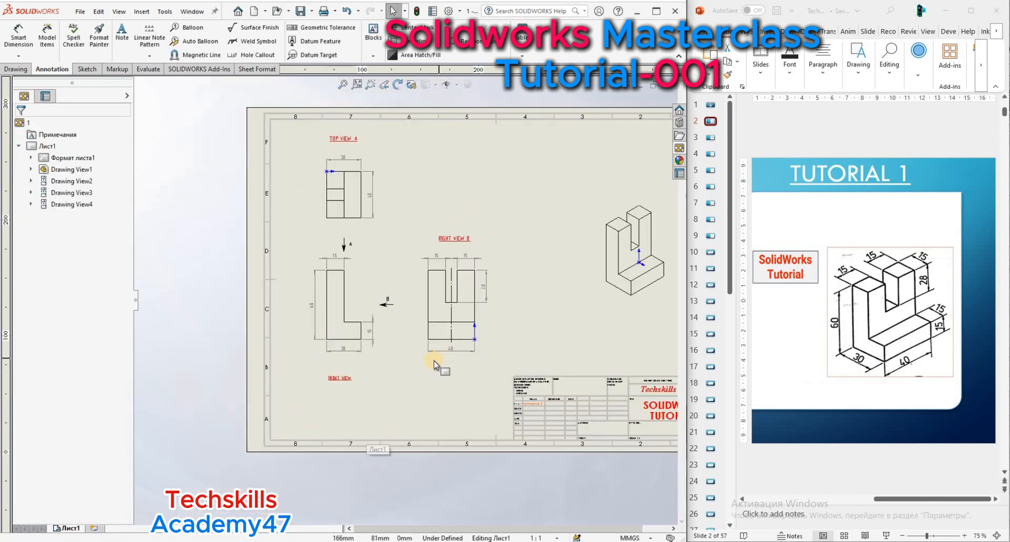
scroll(368, 358, down, 3)
scroll(355, 352, up, 3)
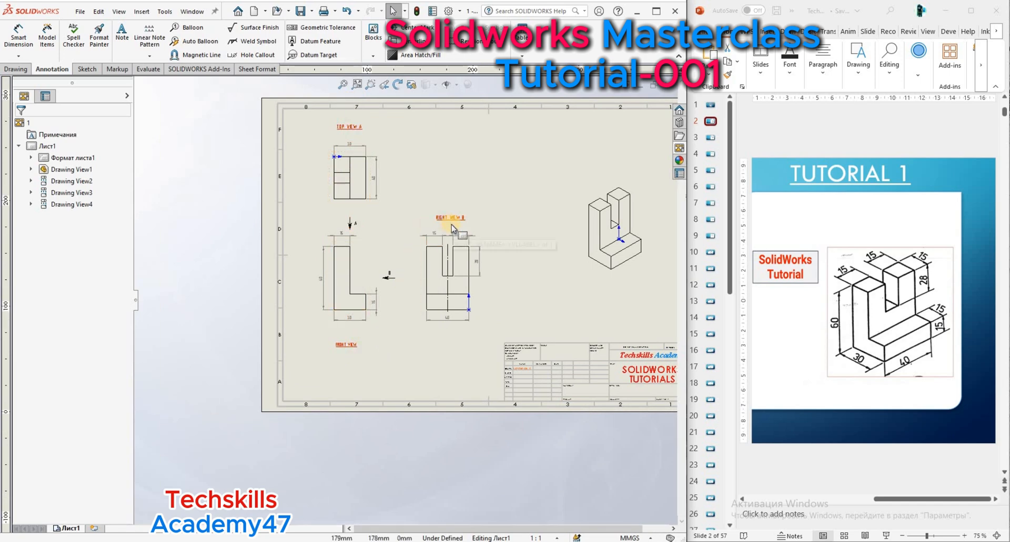
scroll(460, 232, down, 2)
click(343, 87)
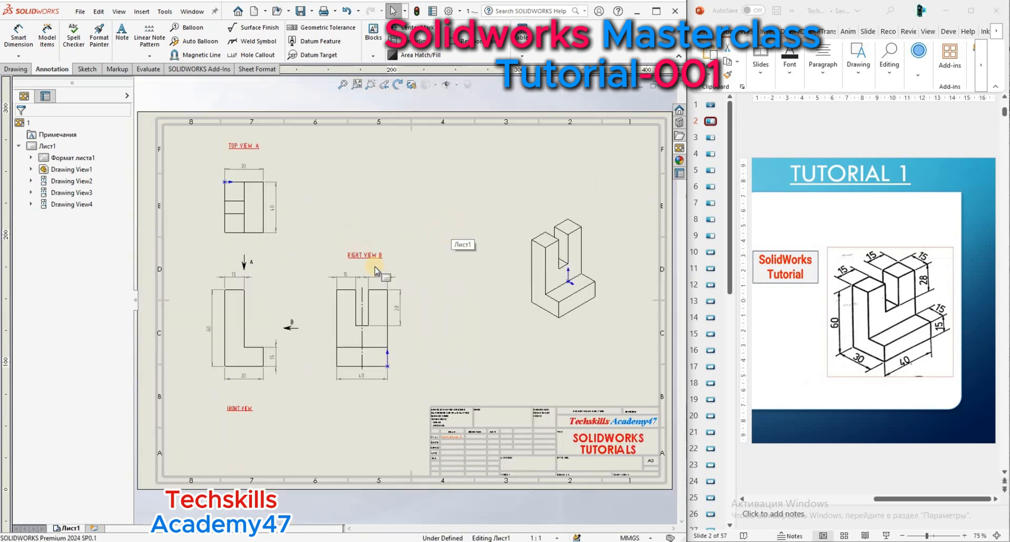
scroll(353, 258, down, 2)
scroll(355, 263, down, 2)
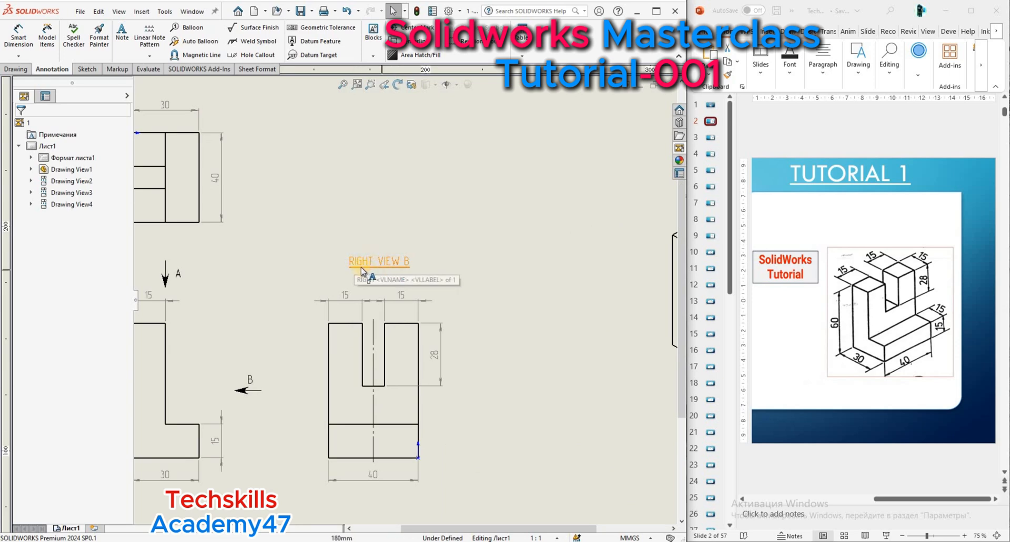
scroll(445, 329, up, 2)
scroll(446, 329, up, 2)
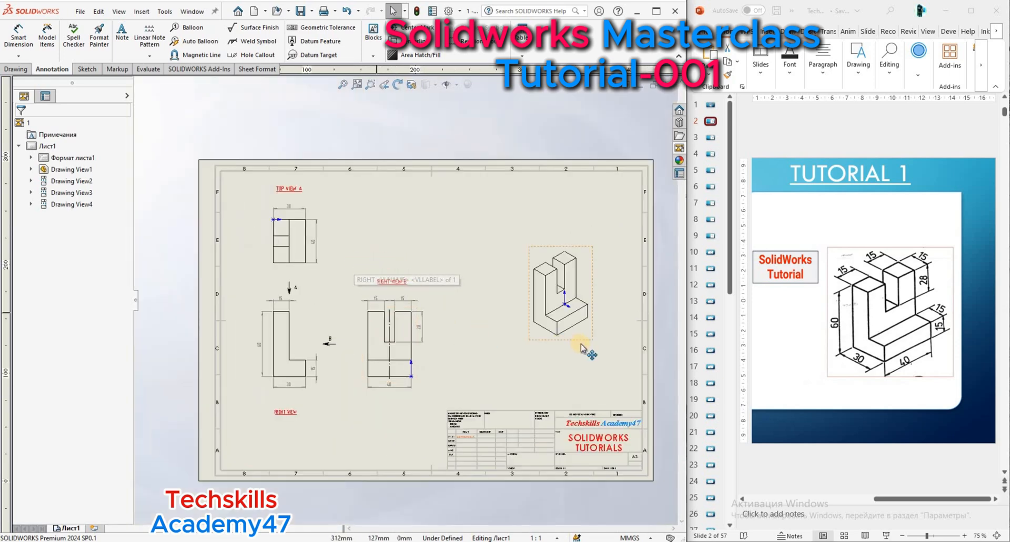
Add a note reading "ISOMETRIC VIEW" below the isometric view, retyping its first letter.
scroll(582, 349, down, 2)
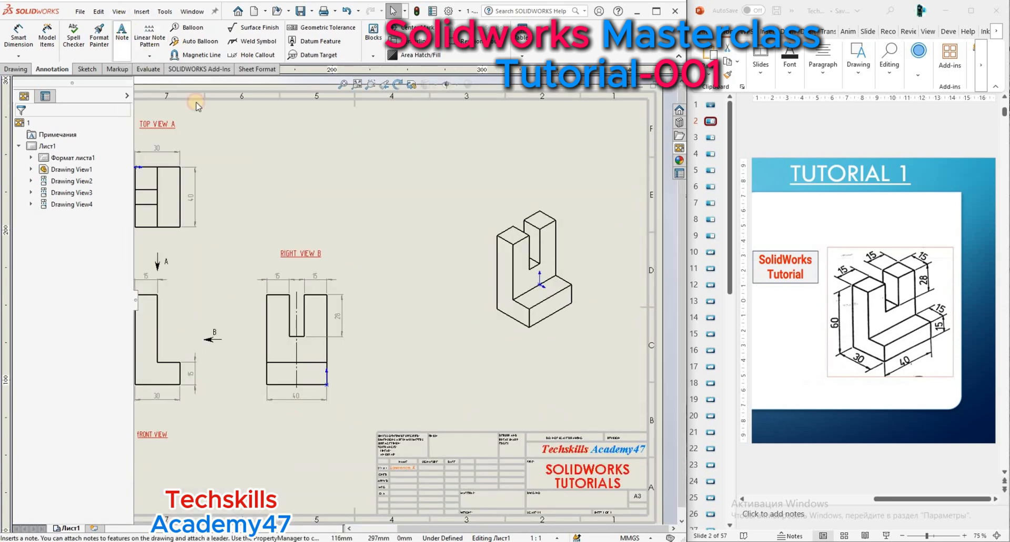
click(122, 32)
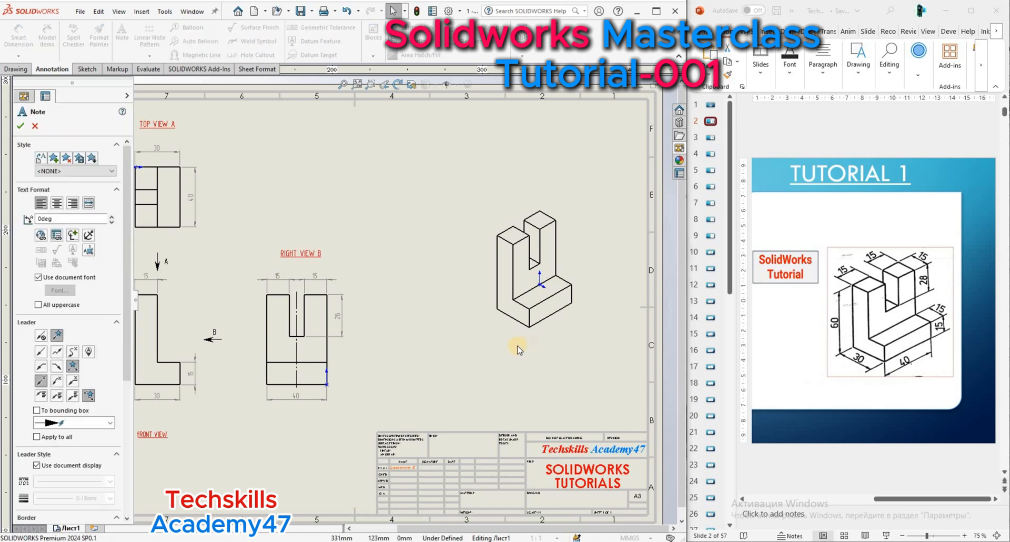
click(519, 348)
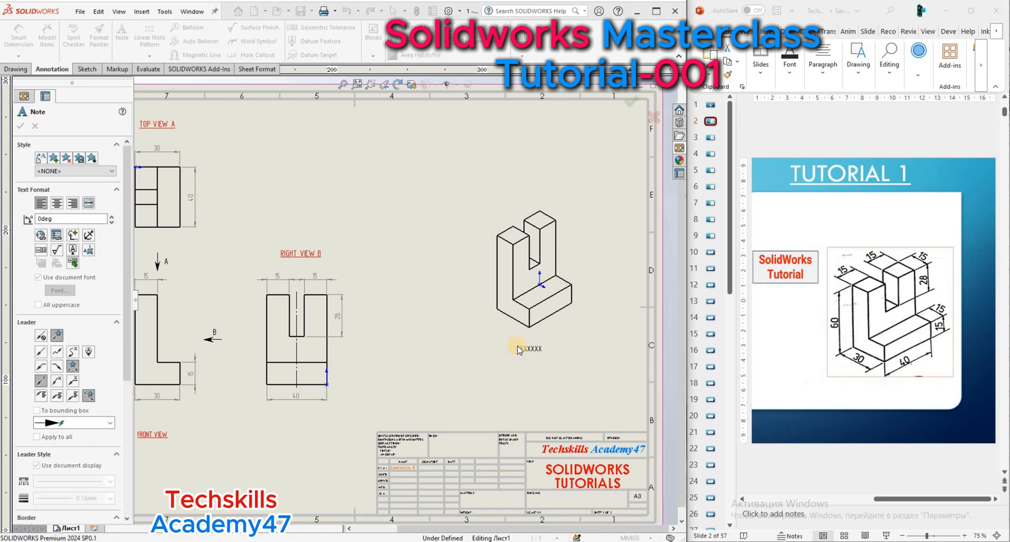
text(ISOV)
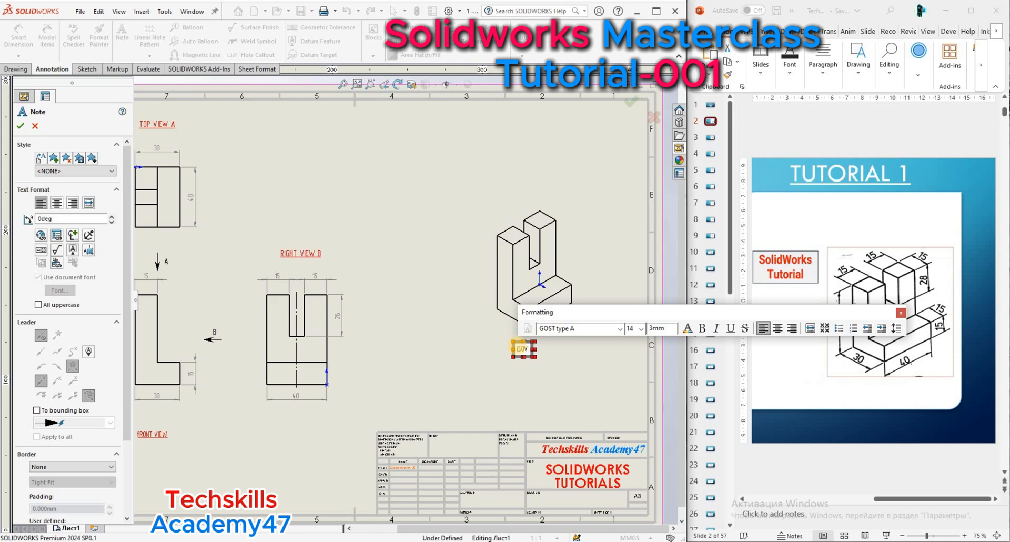
text(METRIC VIEW)
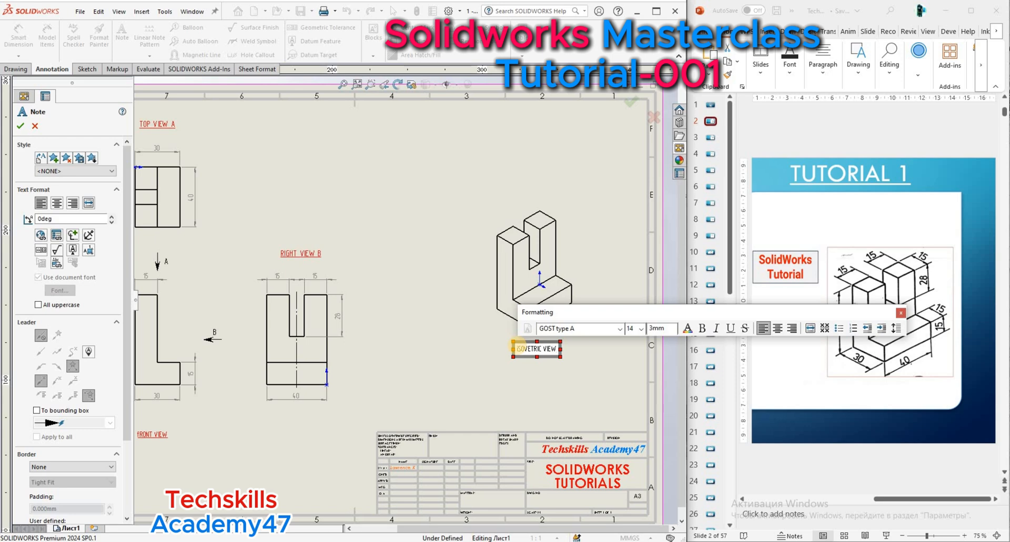
click(519, 351)
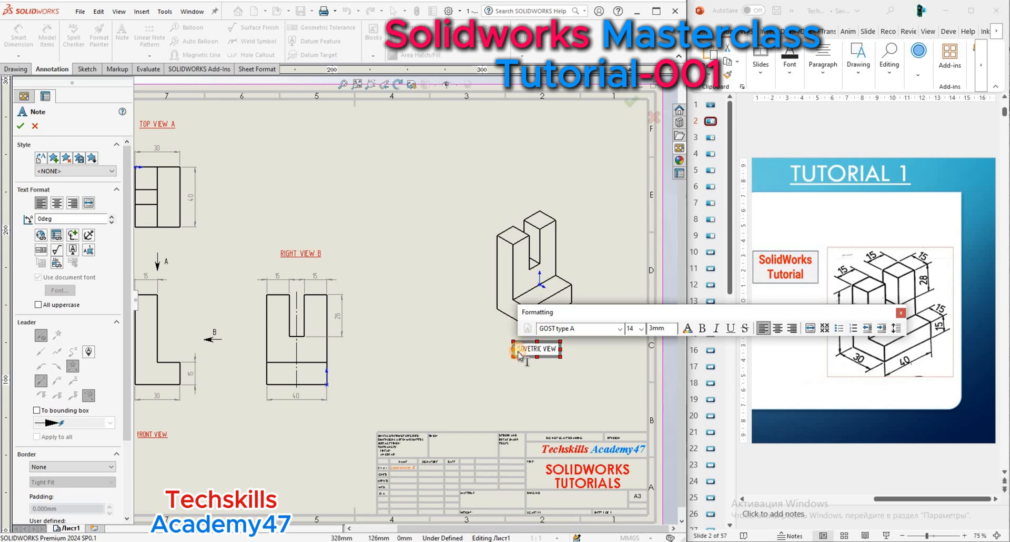
key(BackSpace)
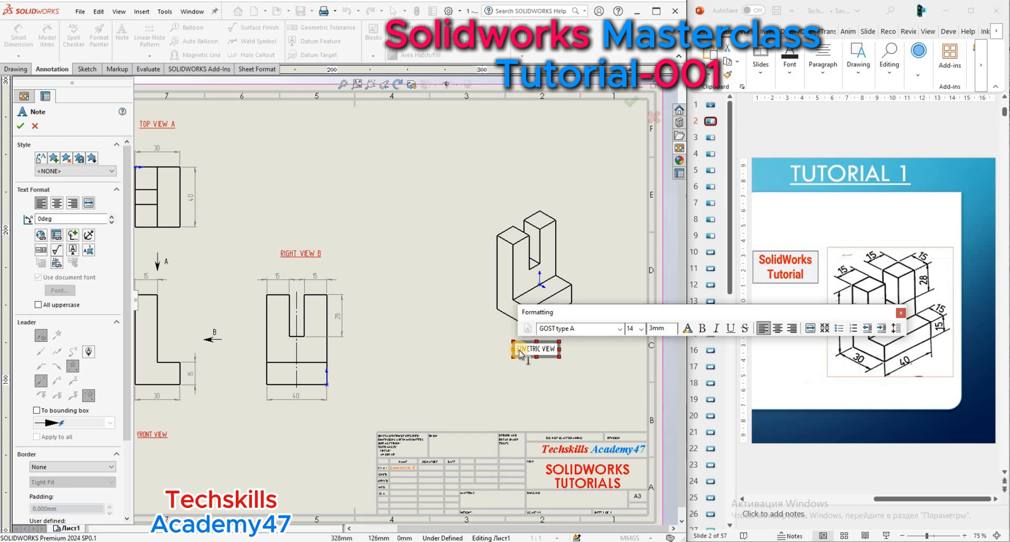
text(I)
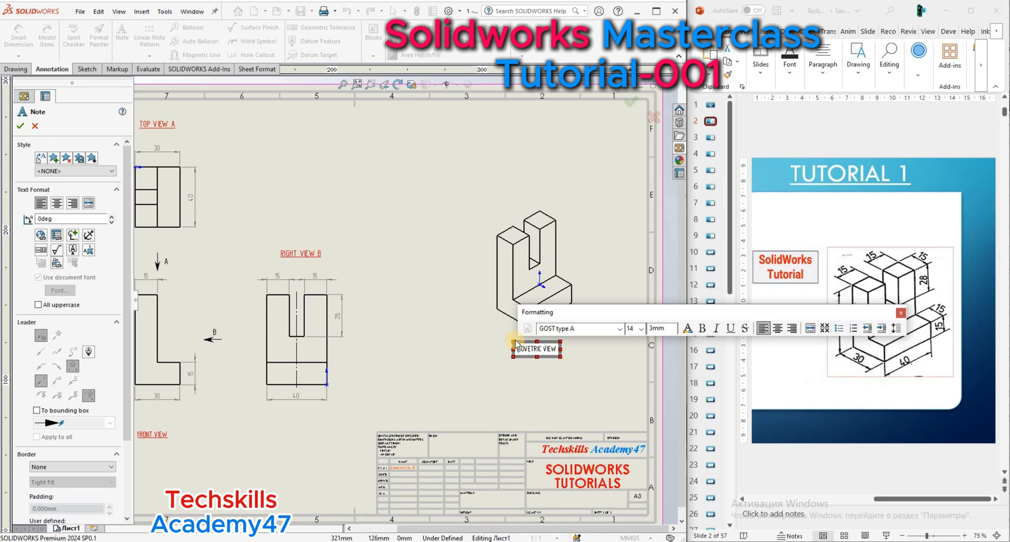
Format the whole isometric view label as red, underlined text and finish the note.
key(ctrl+a)
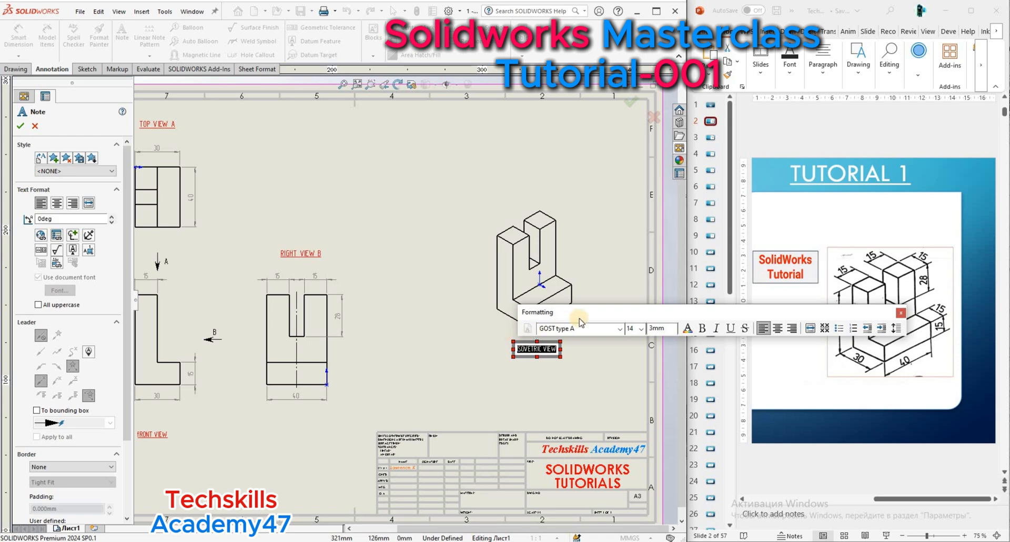
click(688, 329)
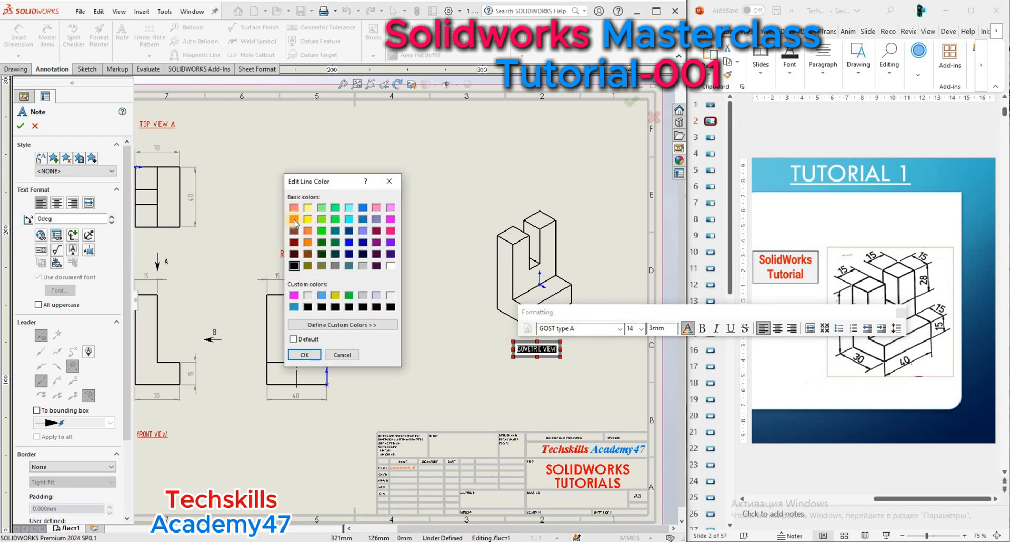
click(294, 219)
click(305, 355)
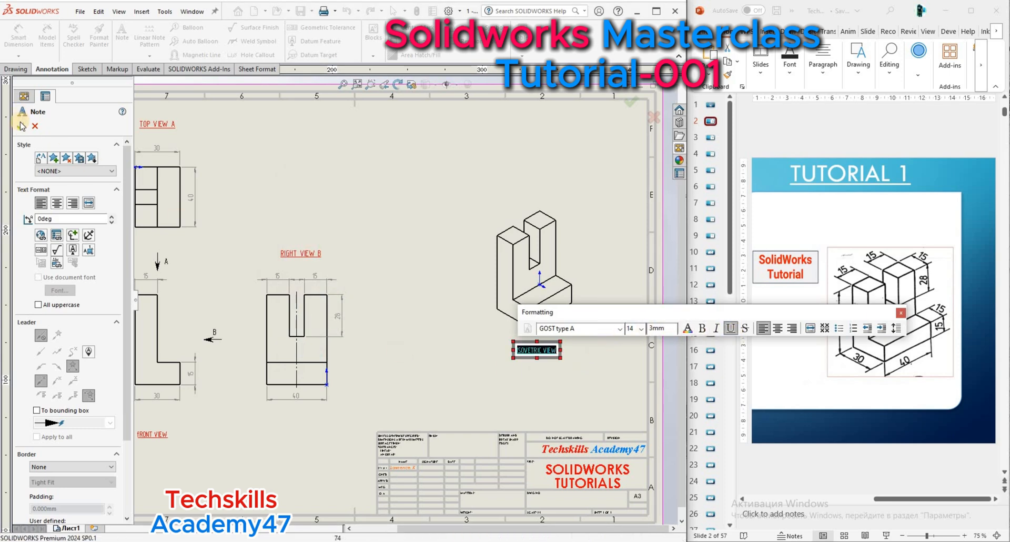
click(507, 326)
Hide the origins in all drawing views.
scroll(448, 306, up, 3)
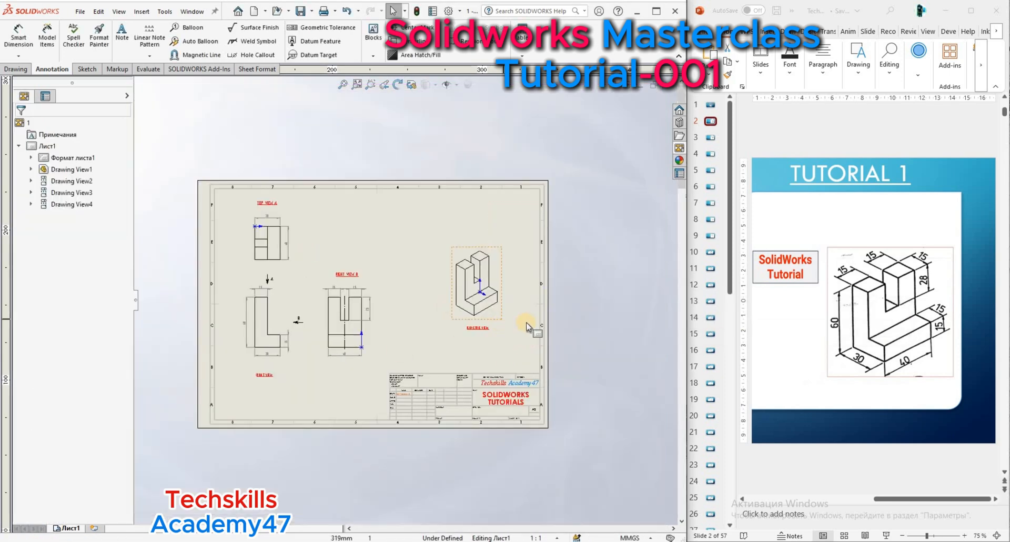
scroll(528, 325, down, 1)
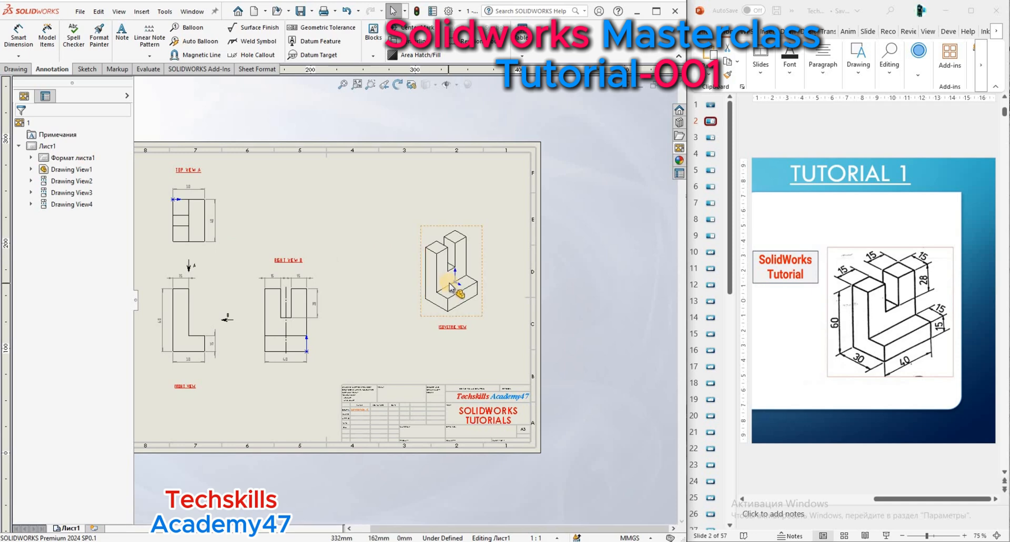
click(457, 85)
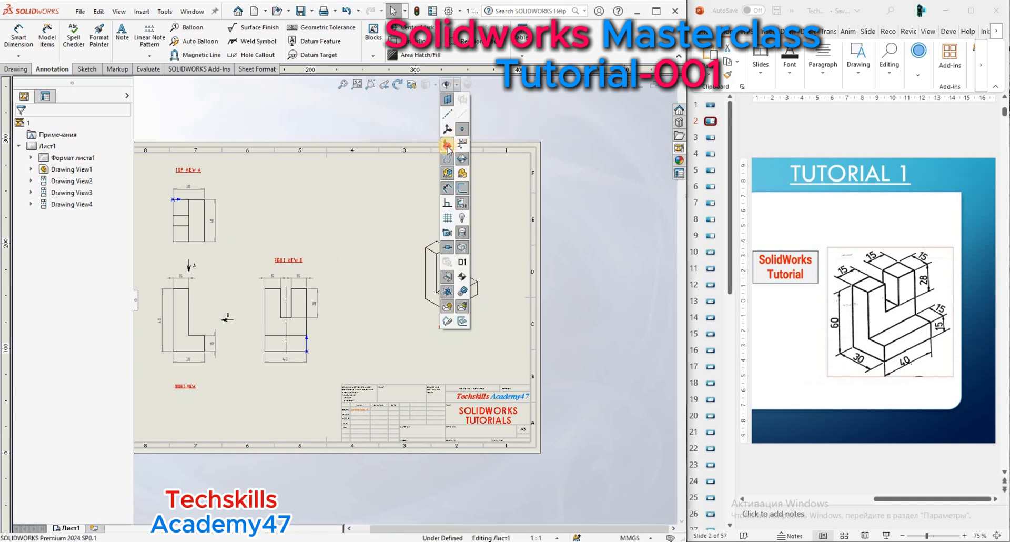
click(263, 122)
Inspect the labelled and dimensioned views up close and across the whole sheet.
scroll(482, 277, up, 2)
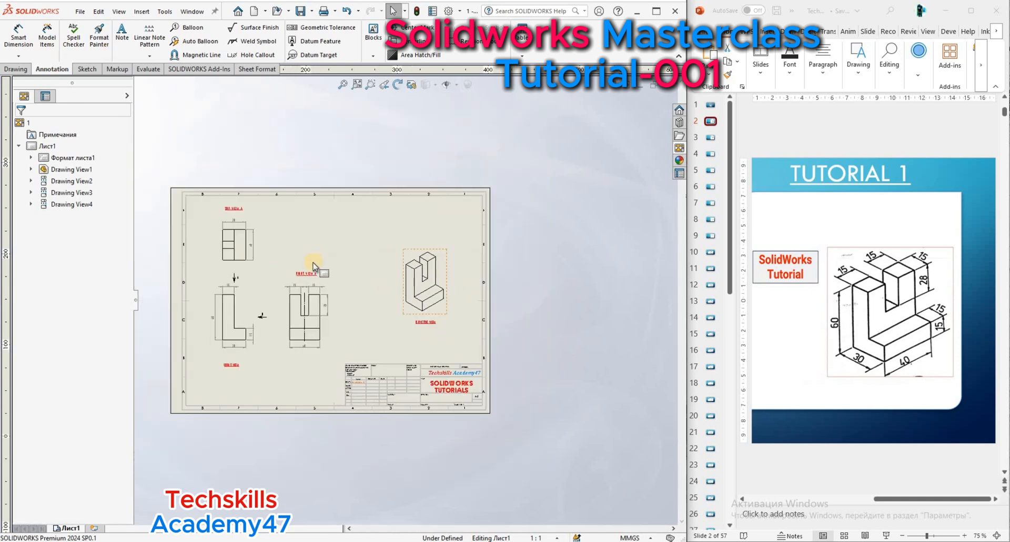
scroll(284, 321, down, 3)
scroll(469, 284, down, 1)
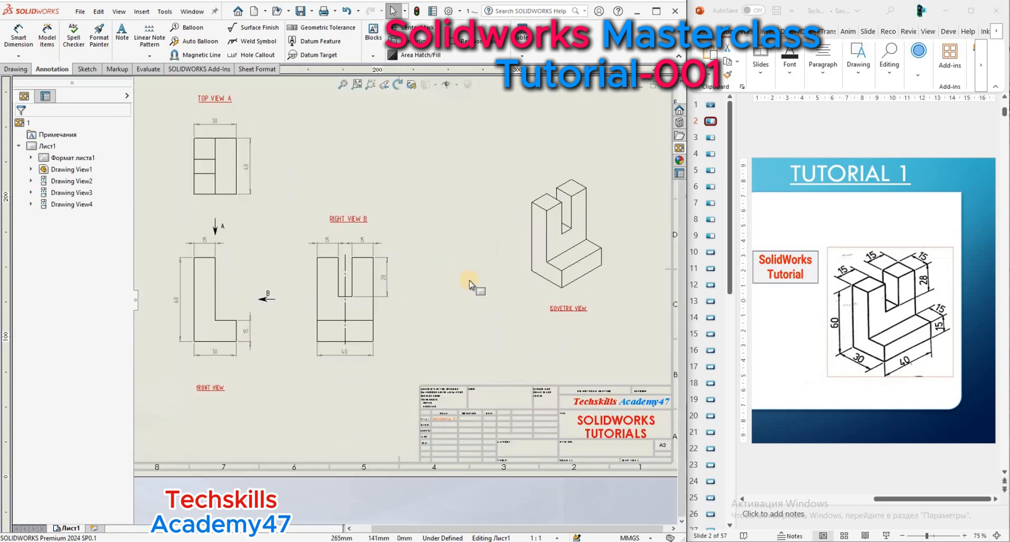
scroll(396, 284, down, 2)
scroll(396, 284, down, 1)
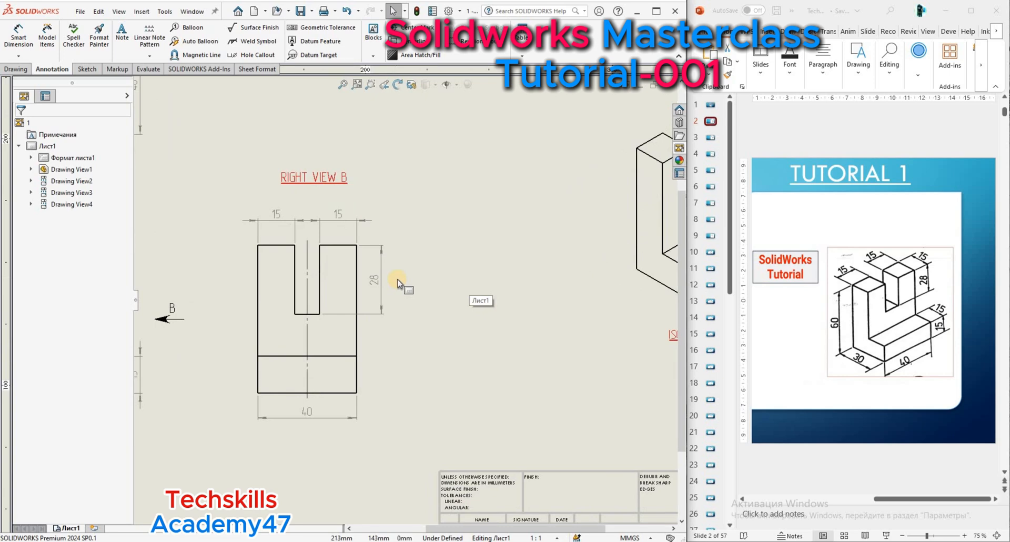
scroll(381, 227, down, 1)
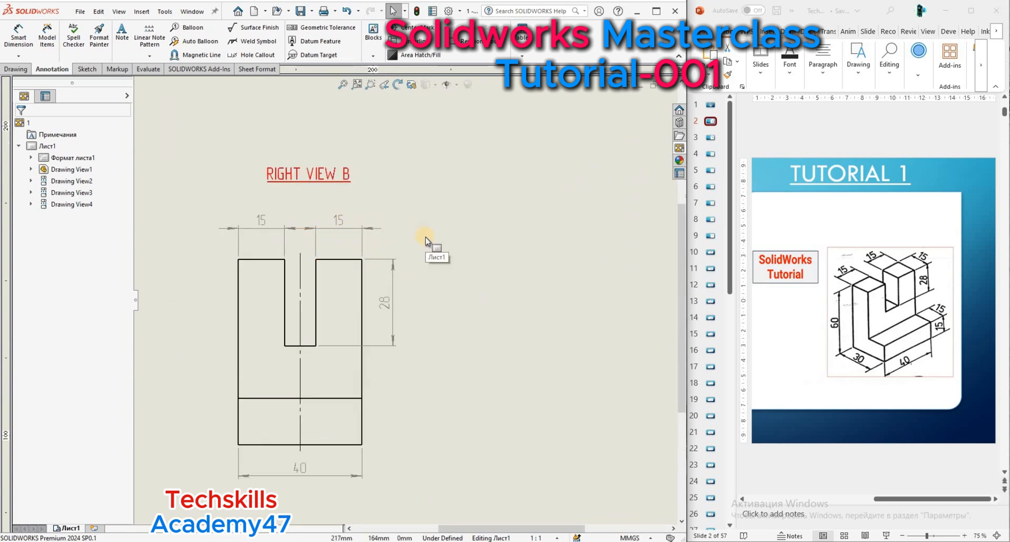
key(f)
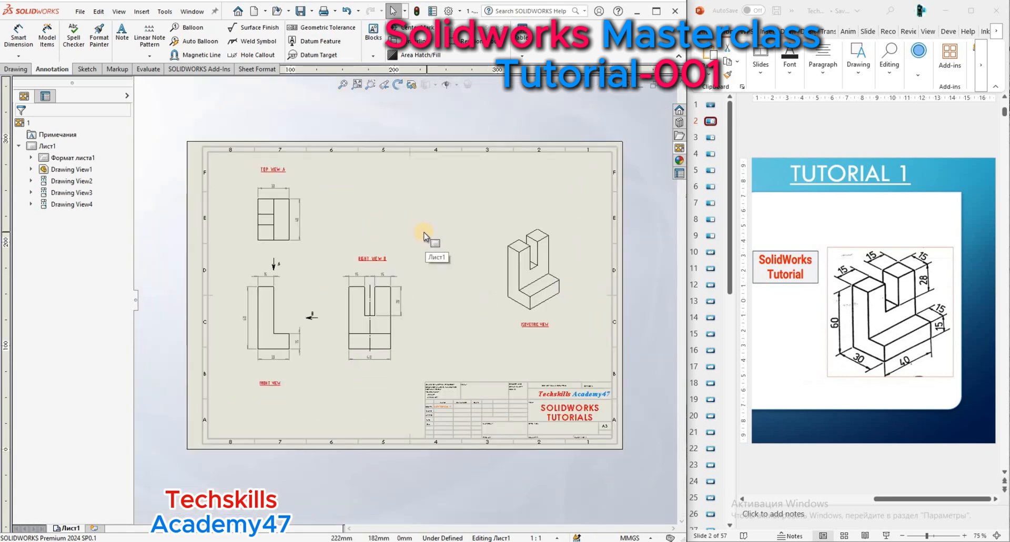
scroll(410, 233, down, 2)
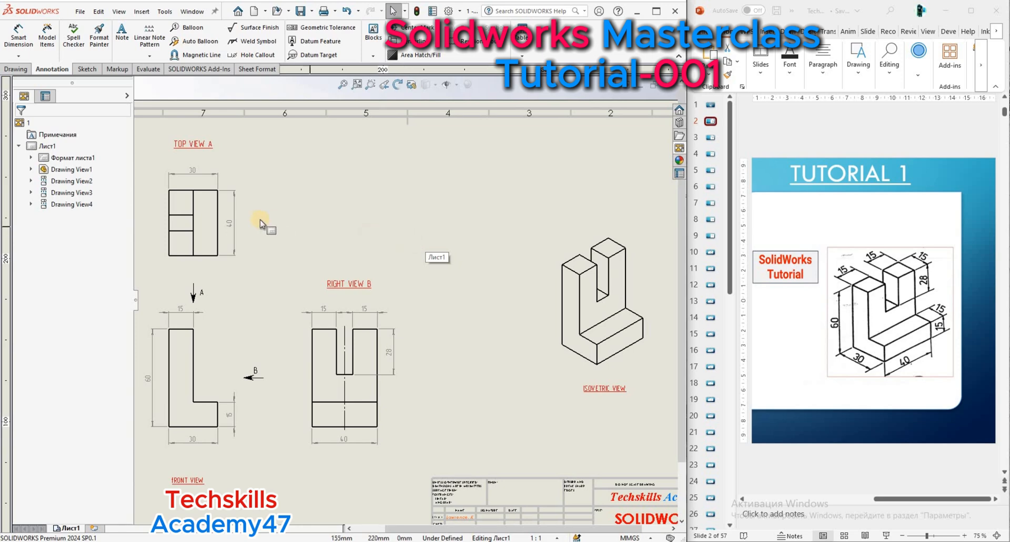
click(342, 85)
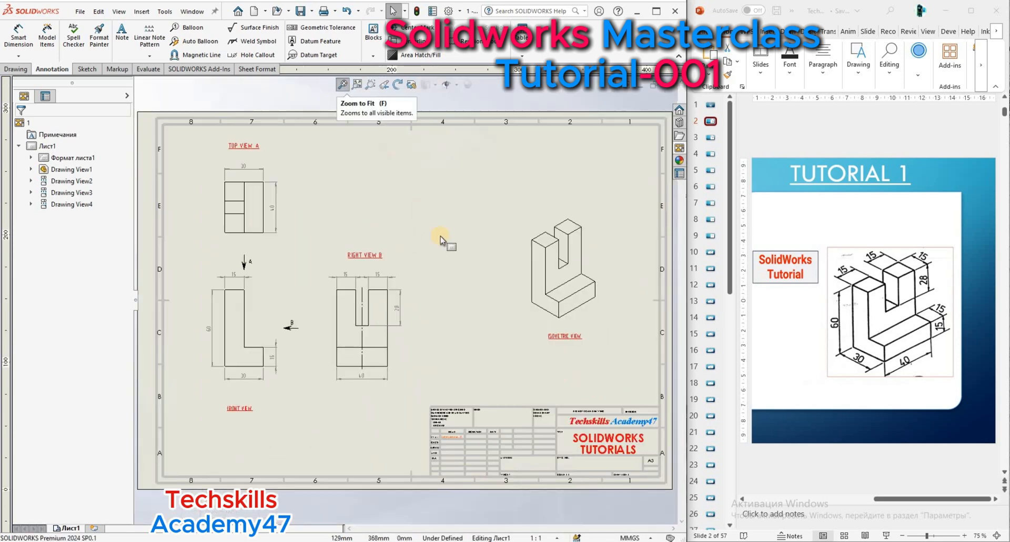
Maximize the drawing window and set the isometric view's display style to Shaded With Edges.
click(653, 12)
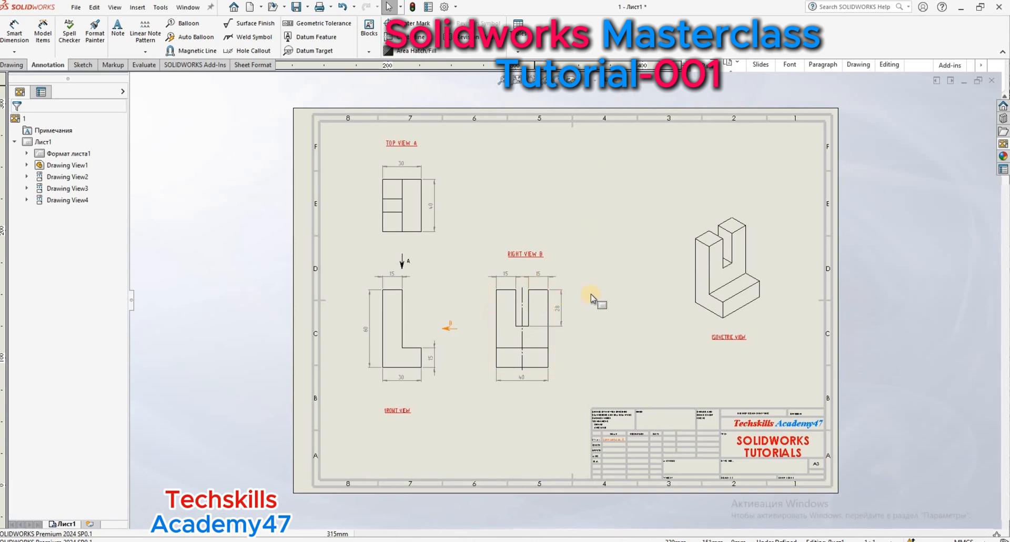
scroll(592, 299, down, 2)
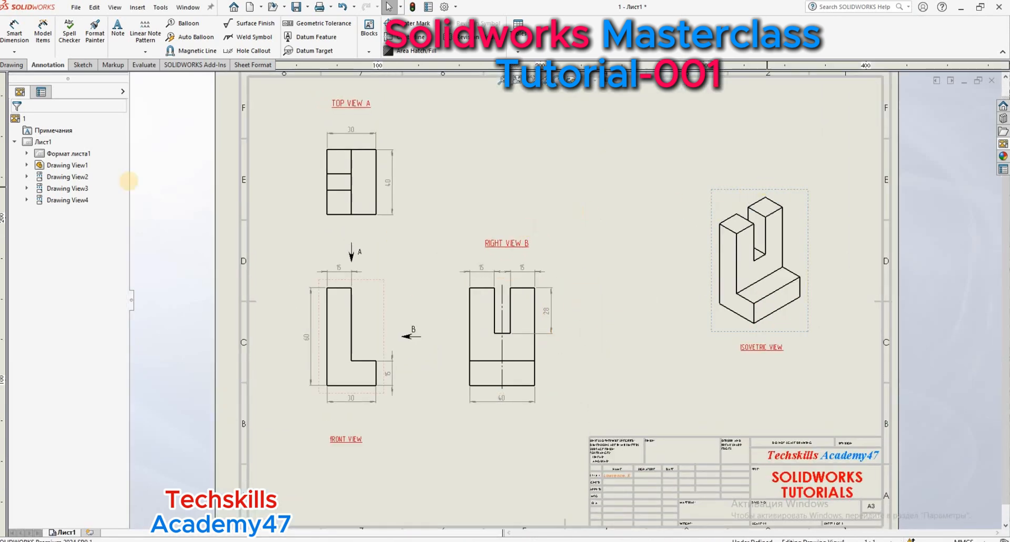
click(68, 200)
click(71, 287)
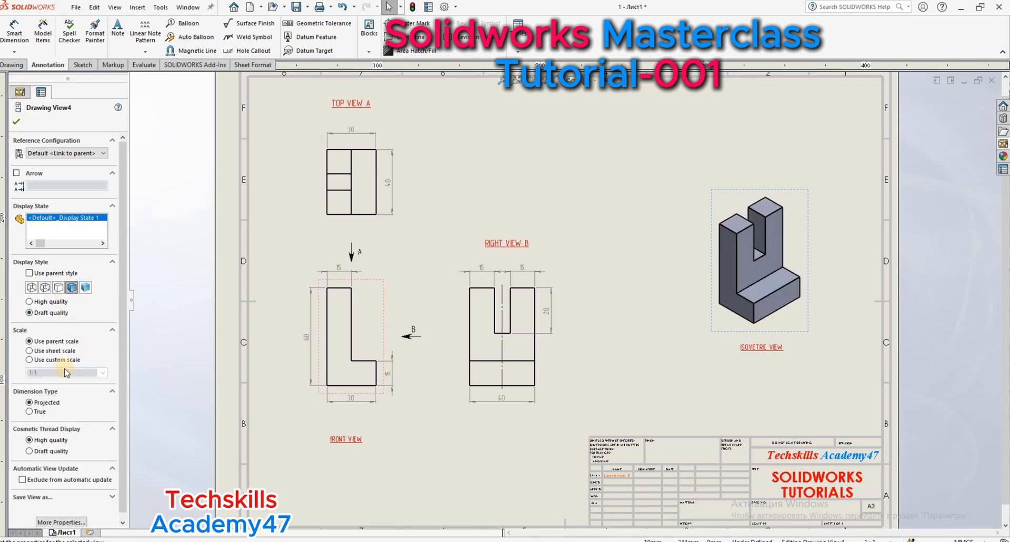
Give the isometric view a custom scale of 2:1 and accept the view's properties.
click(38, 360)
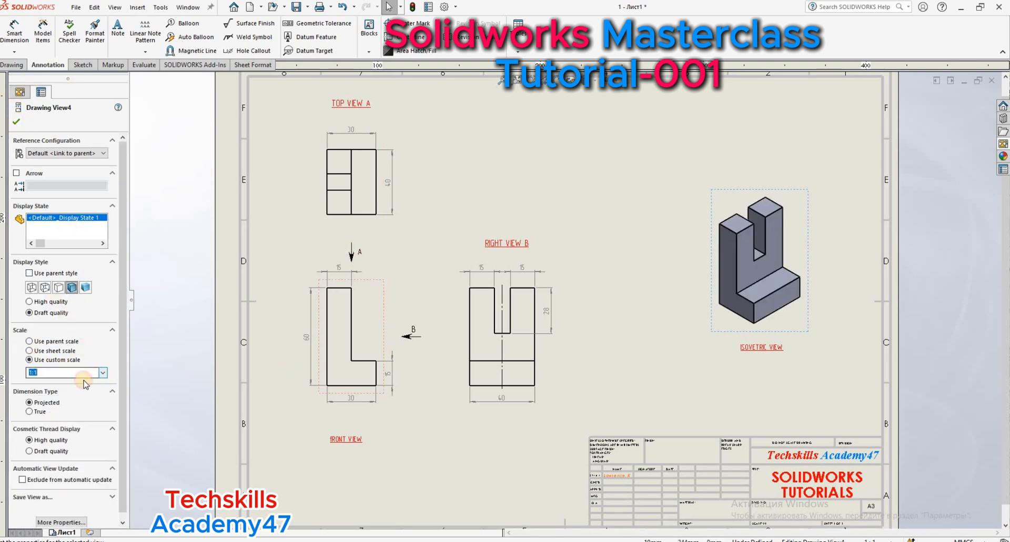
click(63, 373)
click(52, 430)
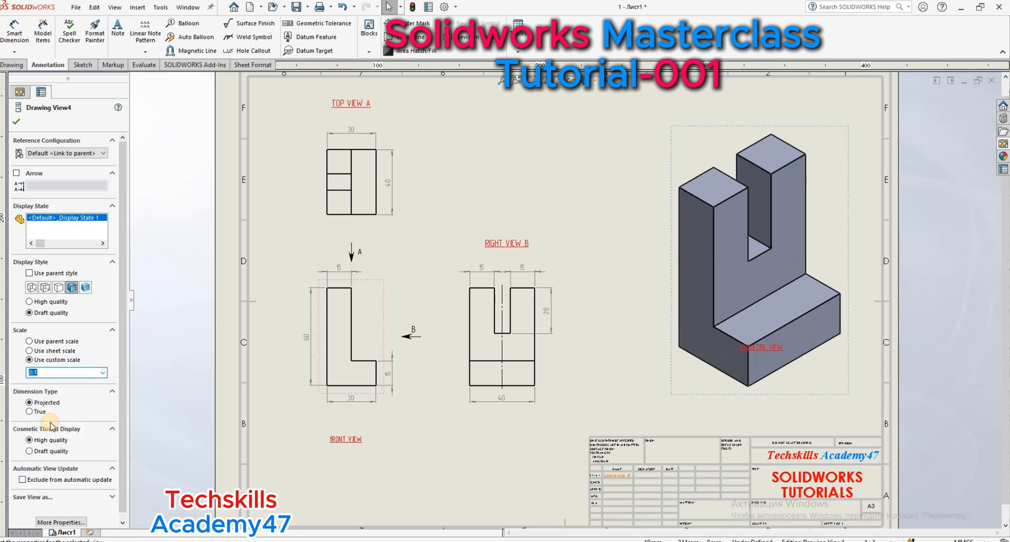
click(18, 123)
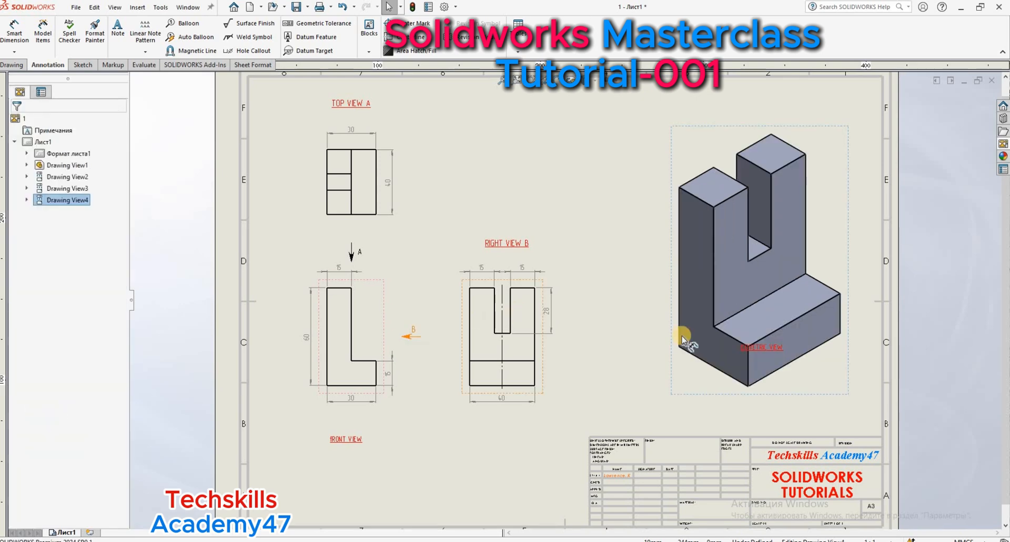
Move the isometric view label into the clear space just below the enlarged view, above the title block.
drag(759, 350, 735, 412)
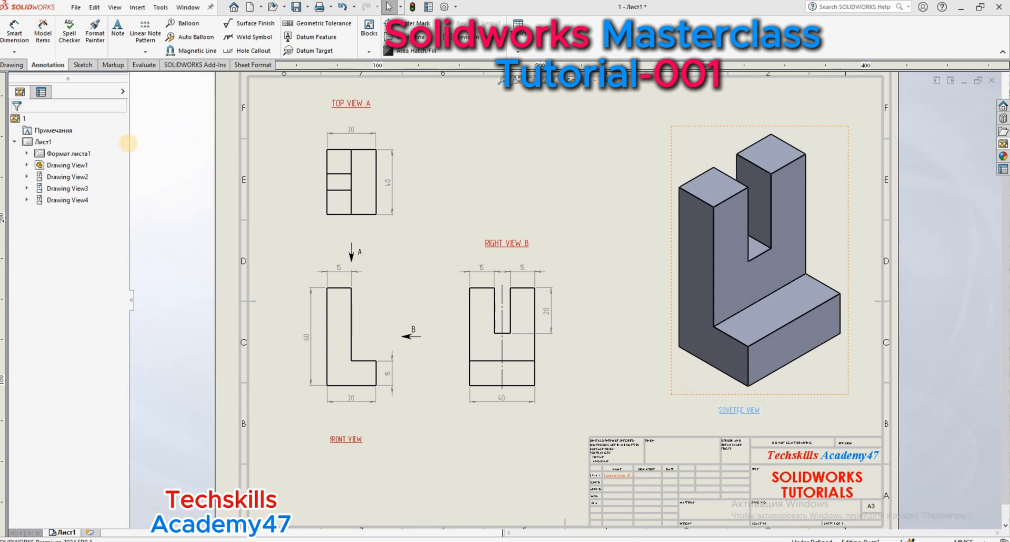
scroll(658, 298, up, 5)
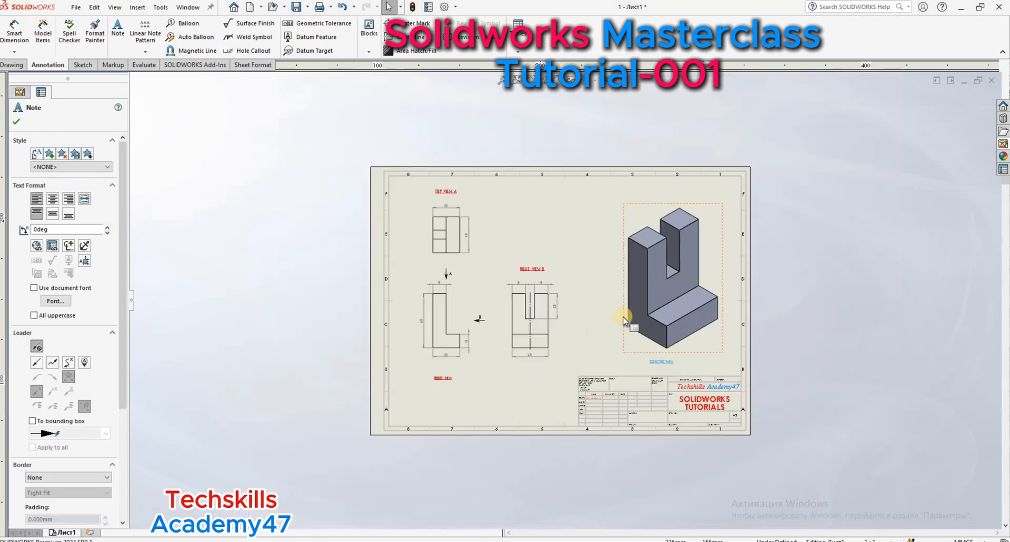
scroll(606, 254, down, 1)
click(16, 122)
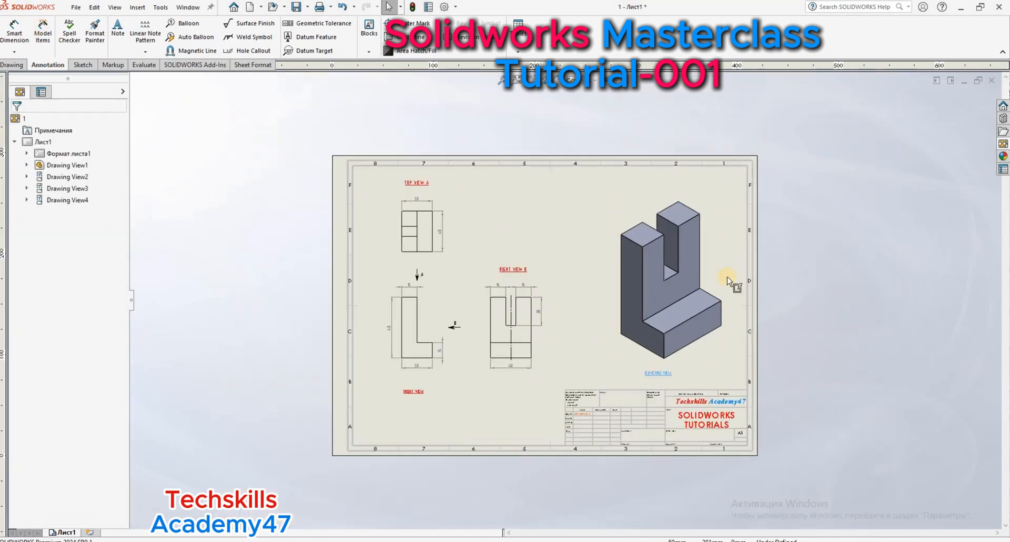
Save the drawing on the desktop as 1.SLDDRW in the SOLIDWORKS Drawing format.
scroll(684, 263, up, 2)
scroll(559, 247, down, 1)
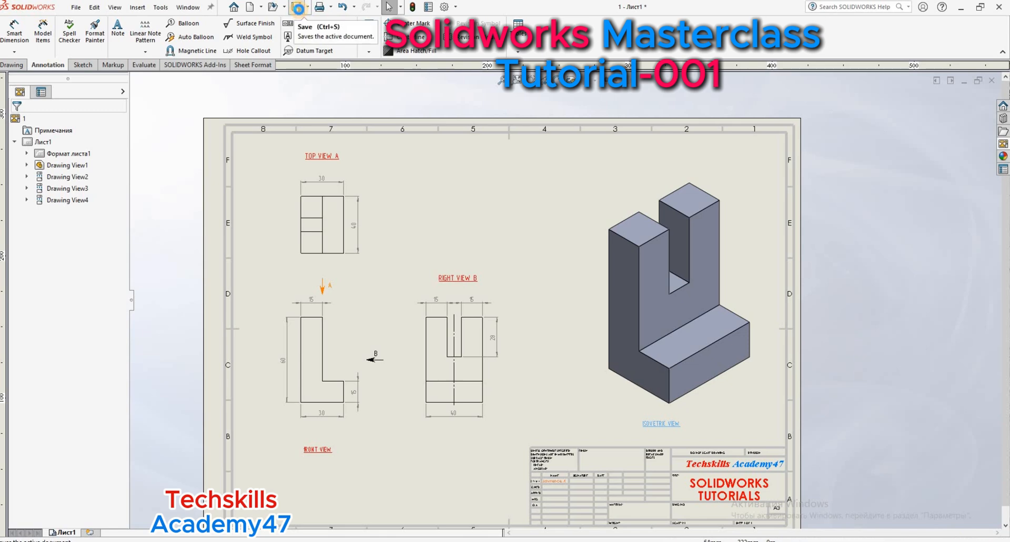
click(298, 9)
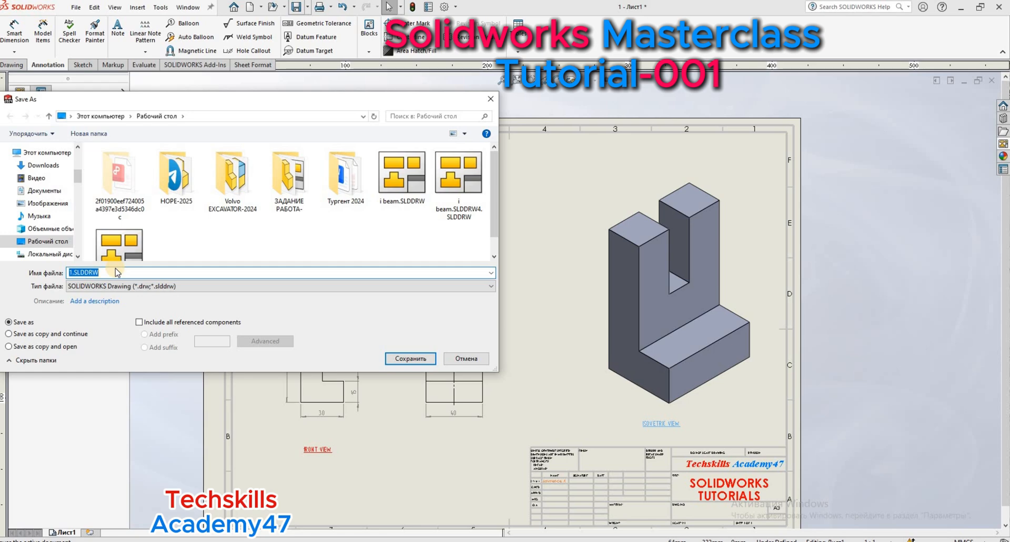
click(403, 358)
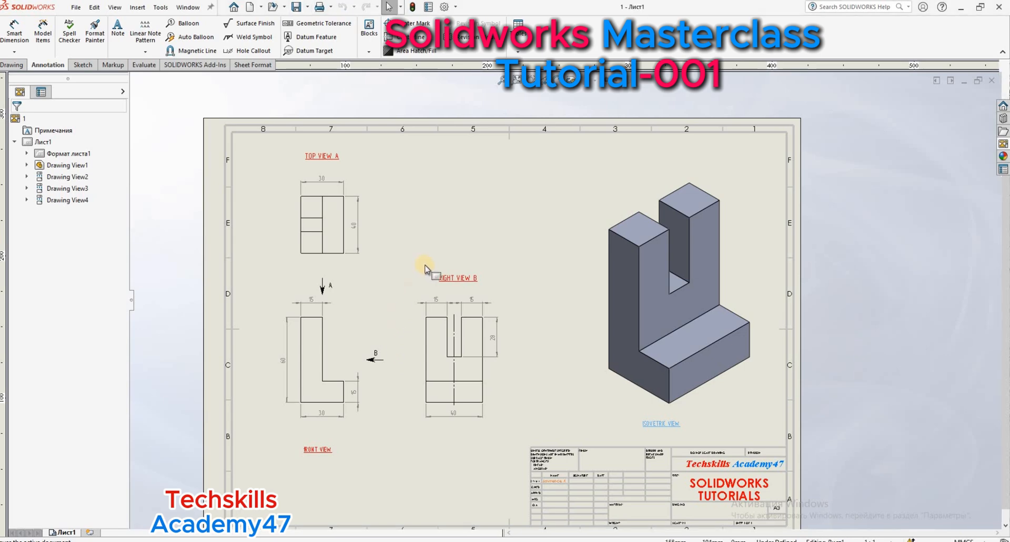
scroll(424, 266, up, 2)
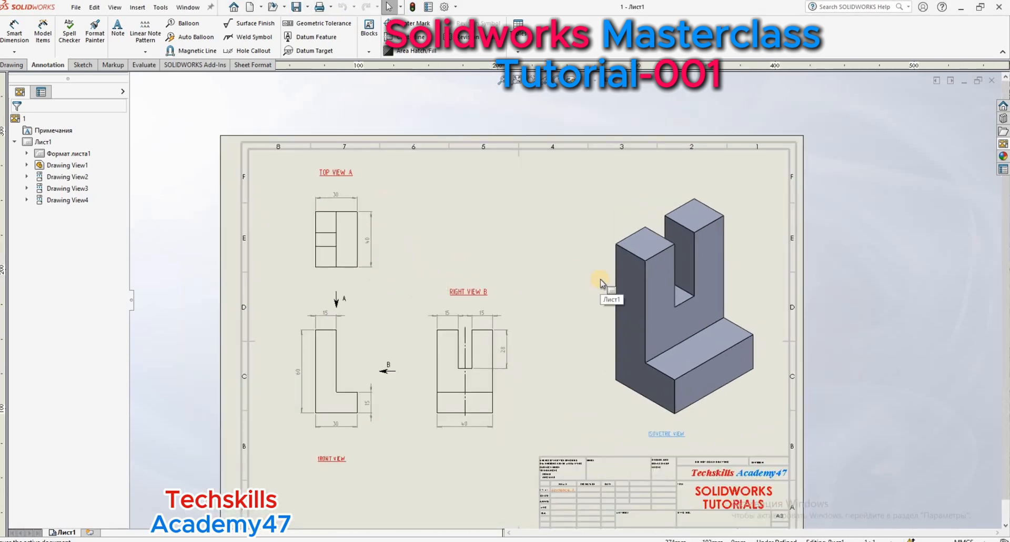